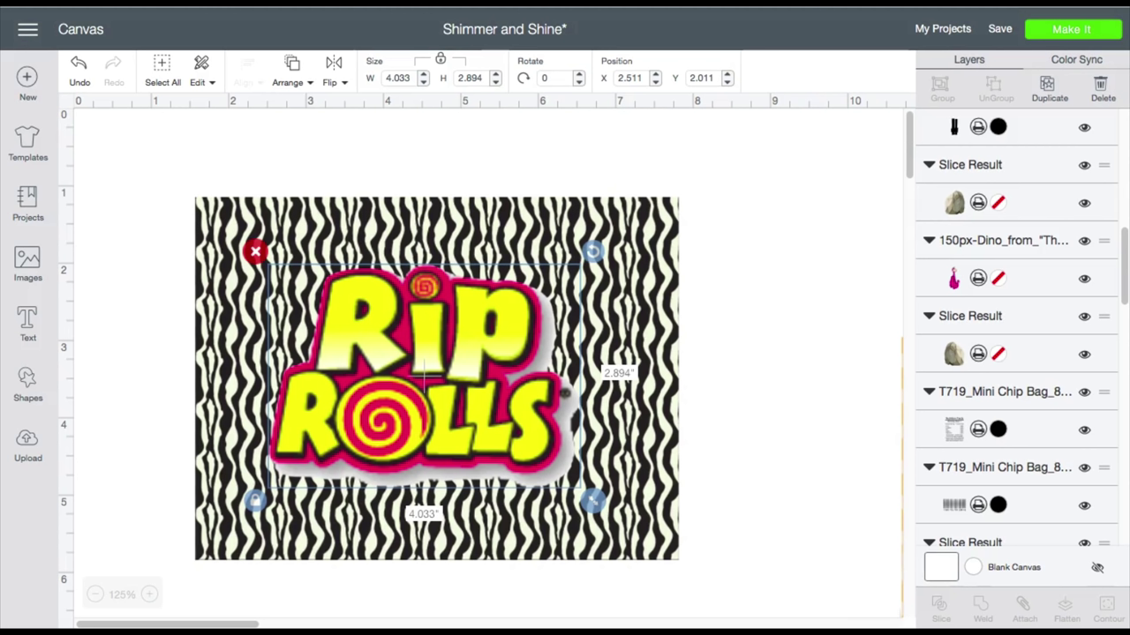
{"action": "scroll", "coordinate": [956, 396], "scroll_direction": "down", "scroll_amount": 10}
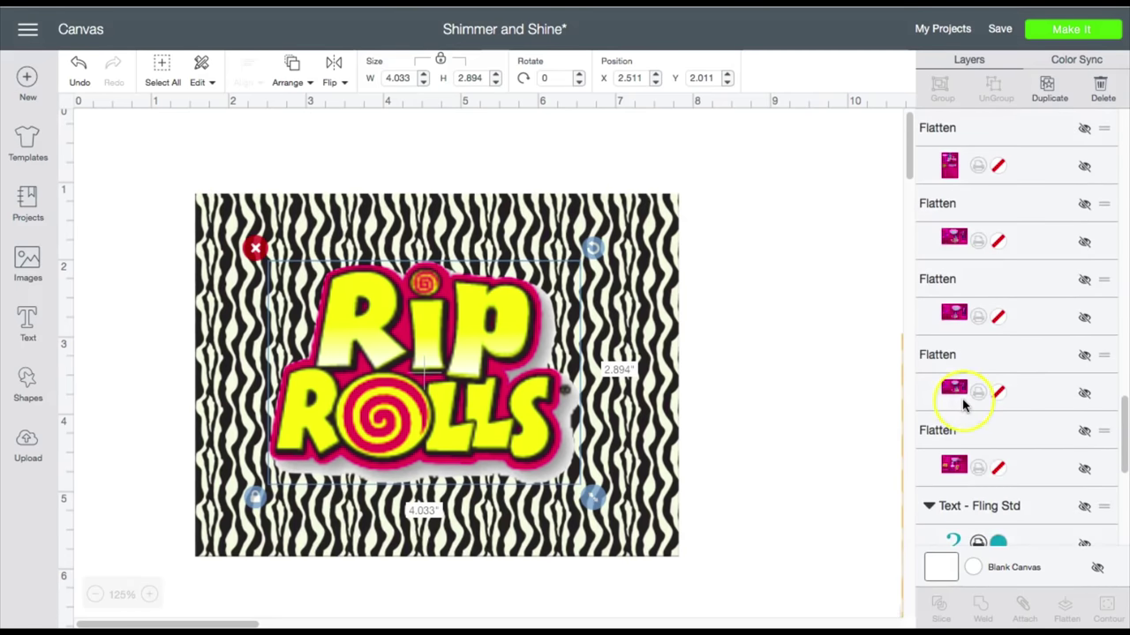
{"action": "scroll", "coordinate": [962, 402], "scroll_direction": "down", "scroll_amount": 5}
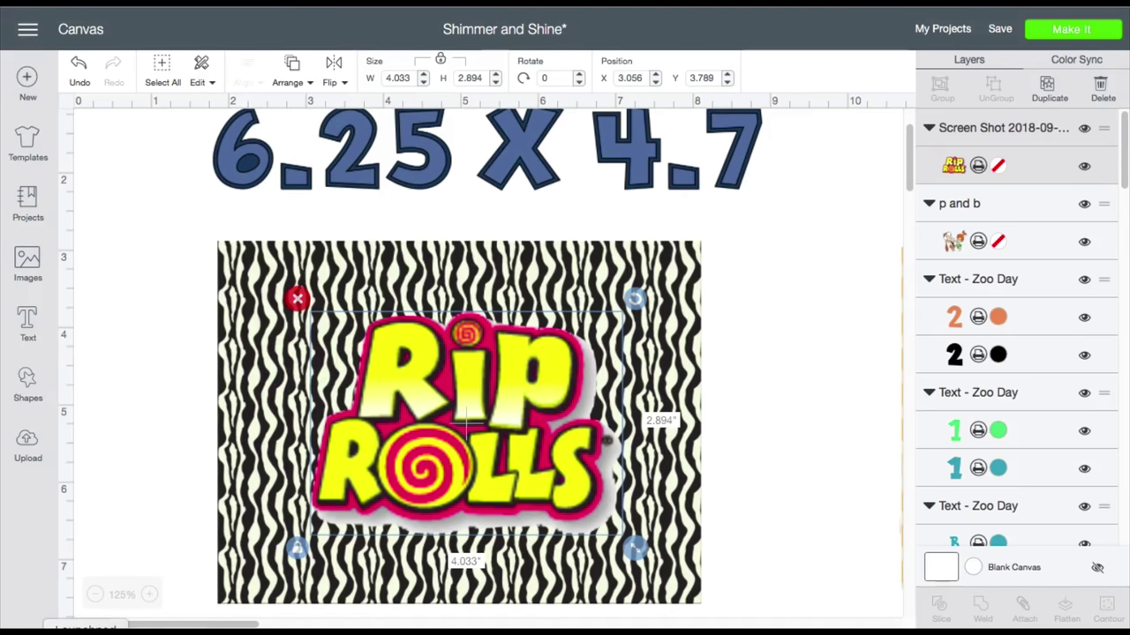
Center the orange chevron panel on the zebra-striped background so an even striped border surrounds it.
{"action": "left_click", "coordinate": [763, 452]}
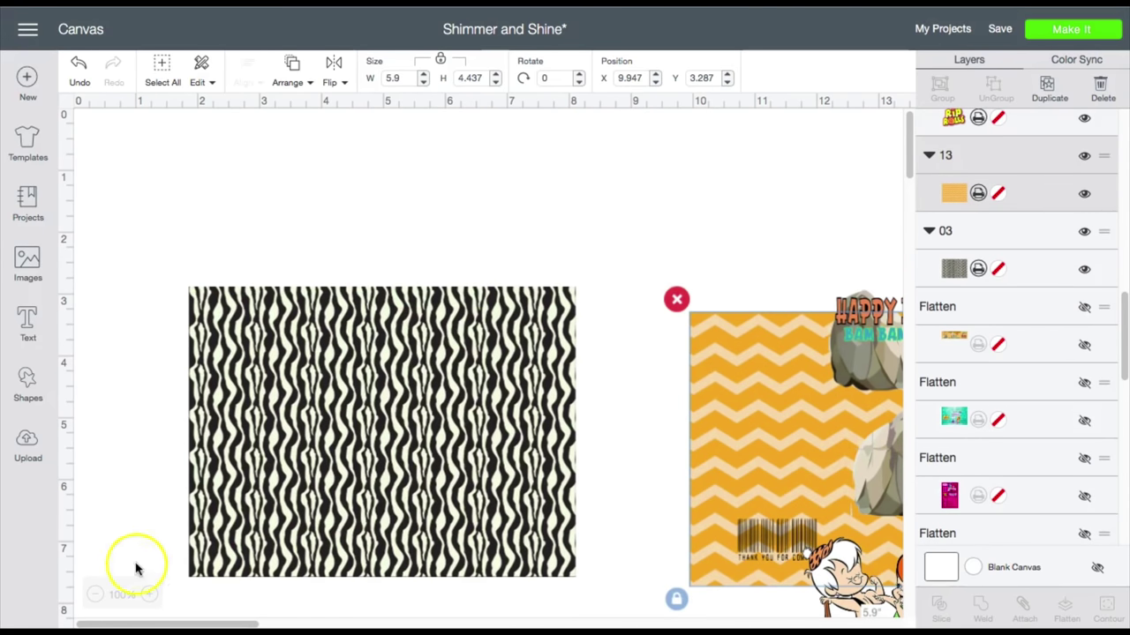
{"action": "scroll", "coordinate": [136, 569], "scroll_direction": "down", "scroll_amount": 2}
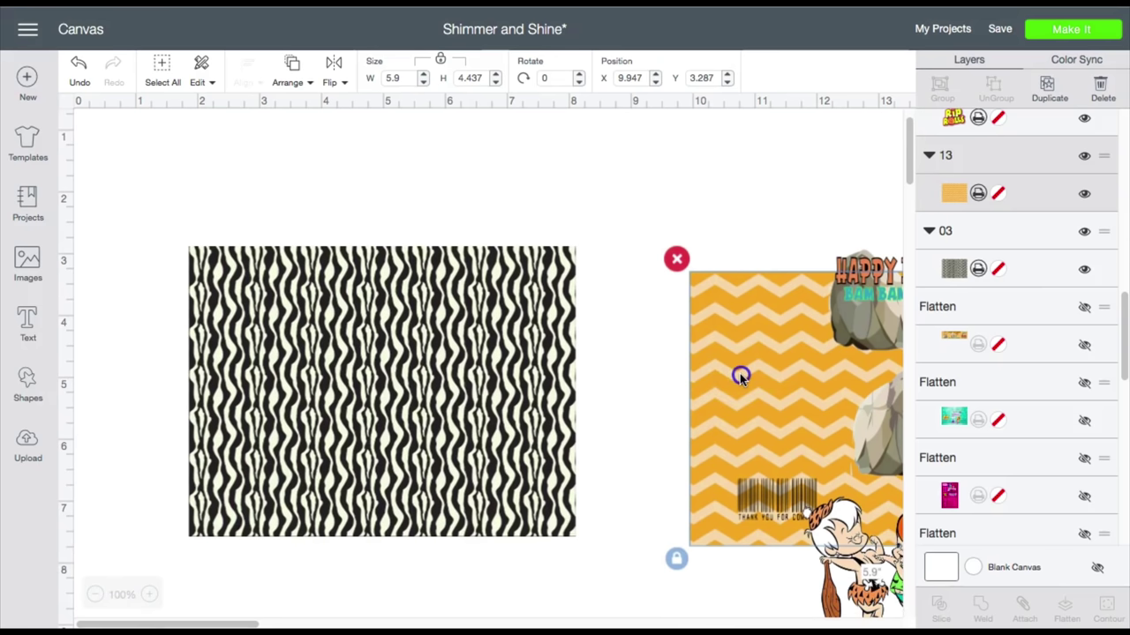
{"action": "left_click_drag", "start_coordinate": [740, 374], "coordinate": [250, 356]}
Place the barcode in the chevron panel's lower-left corner and overlap both rock images directly above it.
{"action": "left_click_drag", "start_coordinate": [783, 516], "coordinate": [253, 519]}
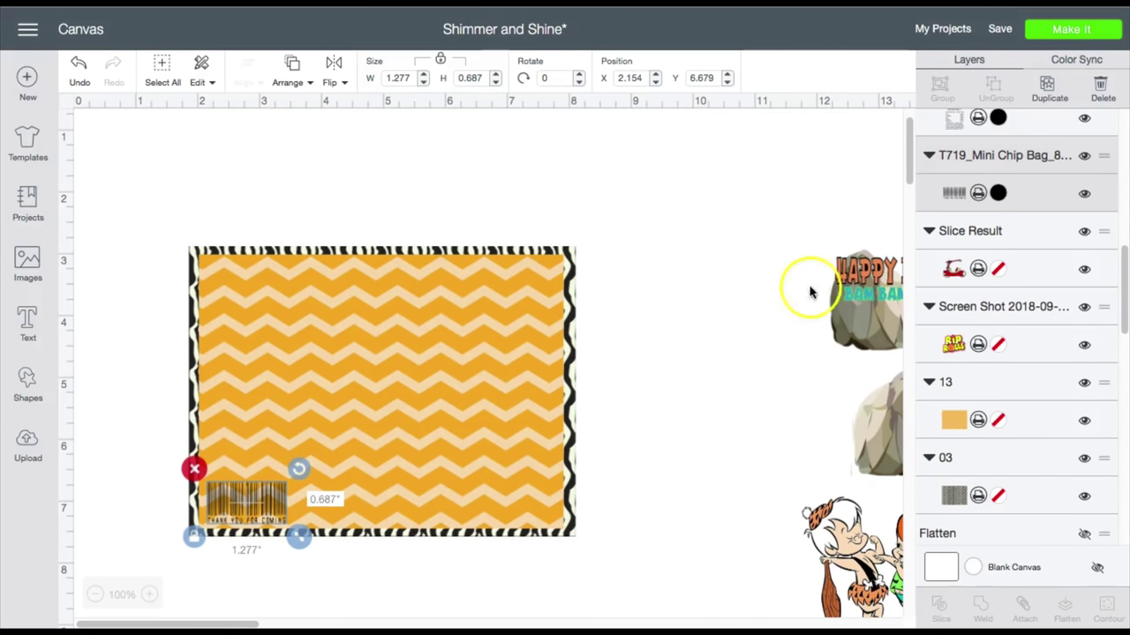
{"action": "left_click_drag", "start_coordinate": [869, 319], "coordinate": [254, 446]}
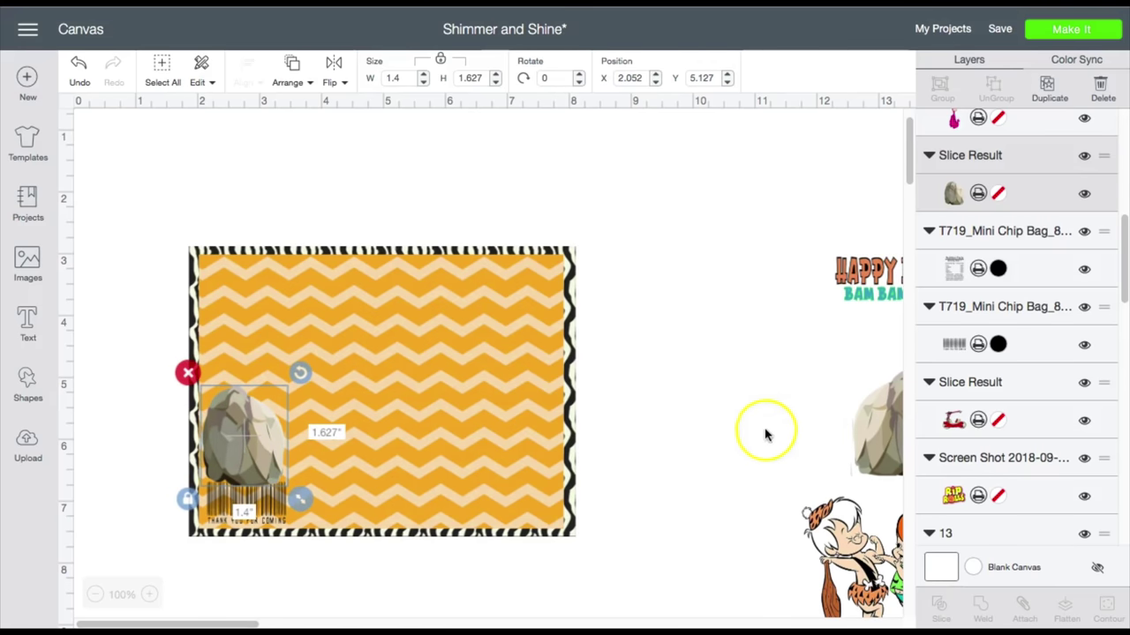
{"action": "left_click_drag", "start_coordinate": [865, 427], "coordinate": [222, 433]}
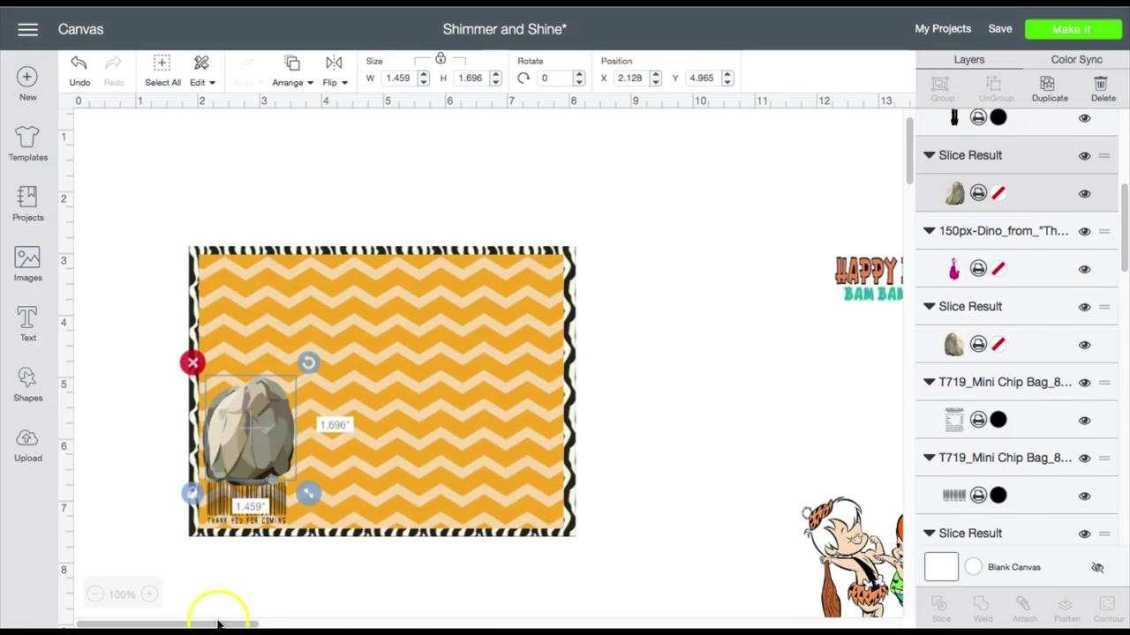
Place the pink dinosaur on top of the rocks and bring it to the front of the layer order.
{"action": "scroll", "coordinate": [247, 620], "scroll_direction": "right", "scroll_amount": 10}
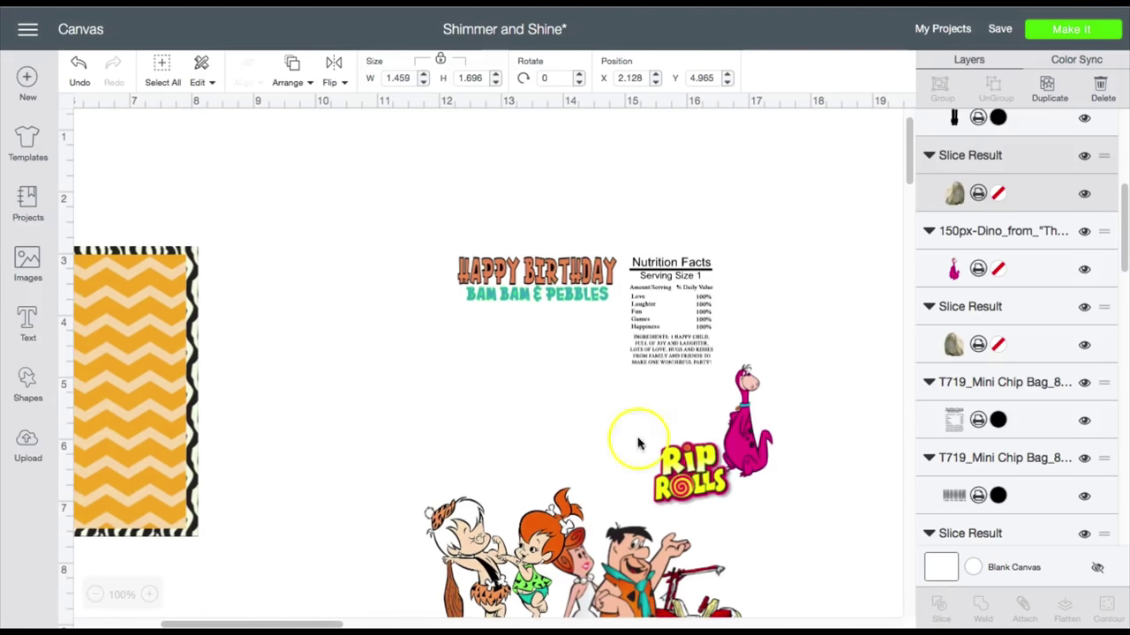
{"action": "left_click_drag", "start_coordinate": [754, 439], "coordinate": [152, 435]}
{"action": "scroll", "coordinate": [100, 598], "scroll_direction": "left", "scroll_amount": 10}
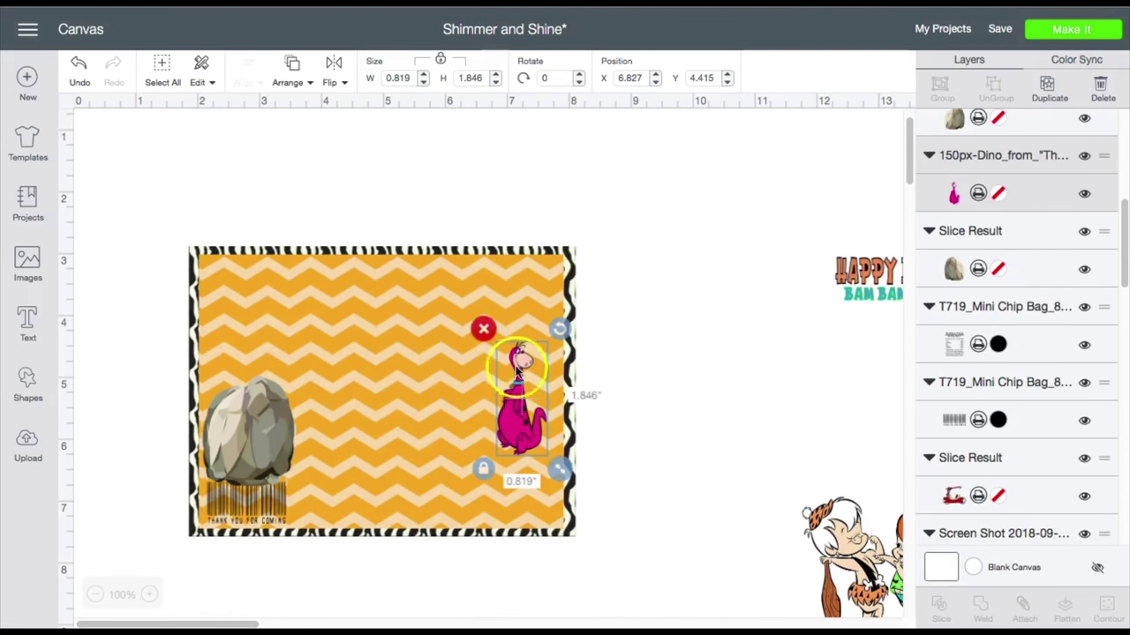
{"action": "left_click_drag", "start_coordinate": [518, 374], "coordinate": [241, 314]}
{"action": "right_click", "coordinate": [237, 328]}
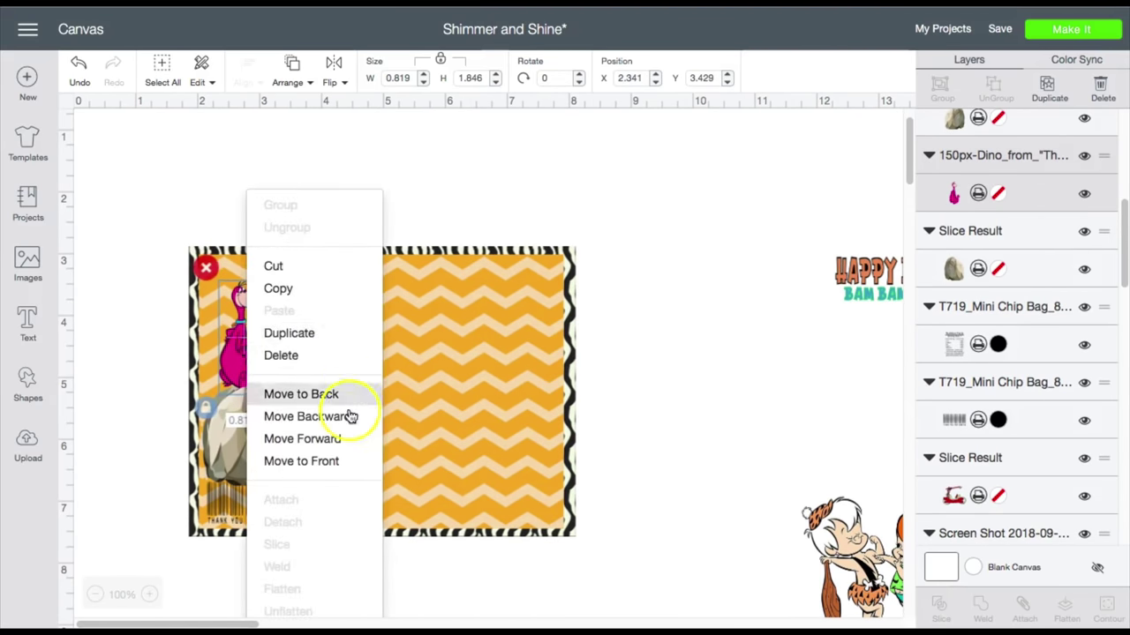
{"action": "left_click", "coordinate": [301, 461]}
Place the Happy Birthday title at the label's top center and the two children near the bottom center.
{"action": "left_click_drag", "start_coordinate": [869, 281], "coordinate": [346, 302]}
{"action": "left_click_drag", "start_coordinate": [856, 559], "coordinate": [363, 438]}
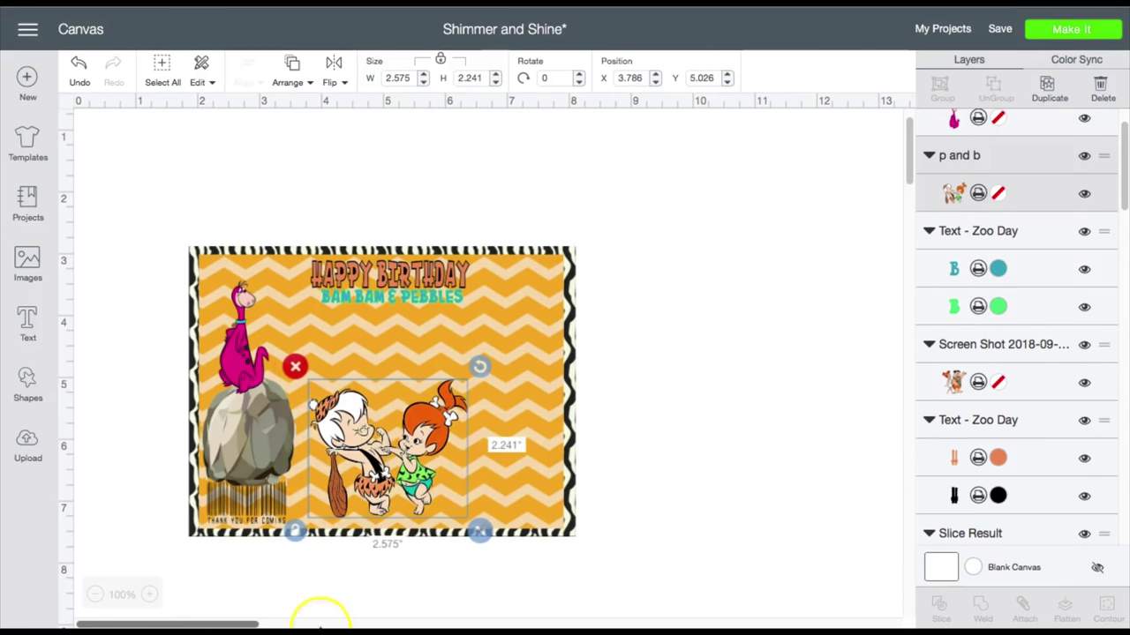
Position the adult couple in the middle of the label, between the birthday title and the children.
{"action": "left_click_drag", "start_coordinate": [220, 626], "coordinate": [345, 626]}
{"action": "left_click", "coordinate": [189, 559]}
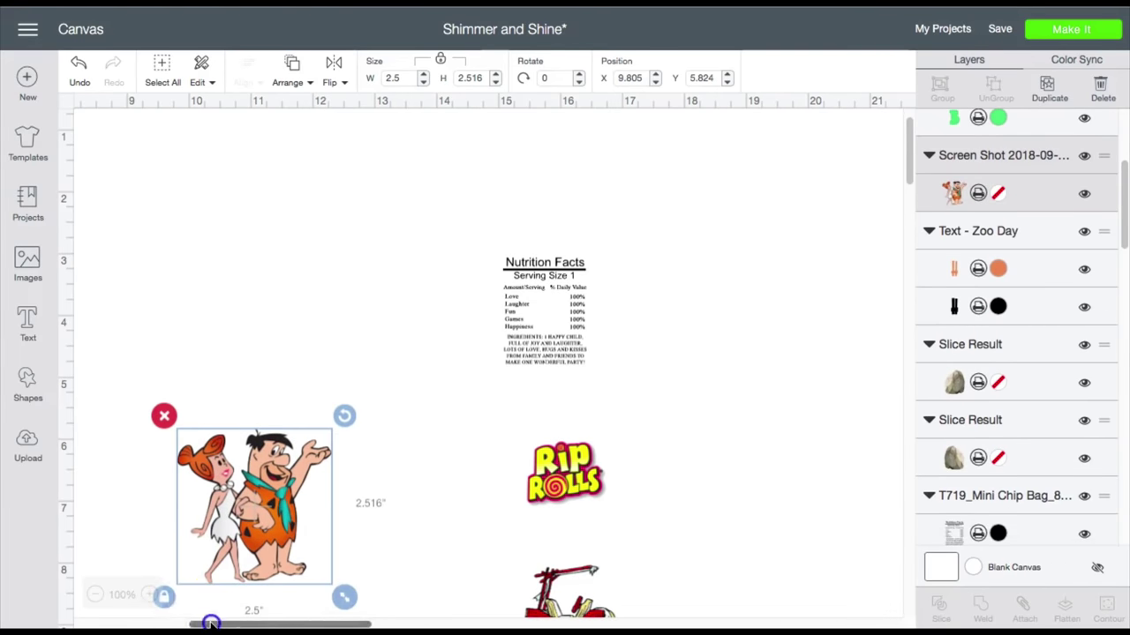
{"action": "left_click_drag", "start_coordinate": [210, 623], "coordinate": [126, 623]}
{"action": "left_click_drag", "start_coordinate": [638, 404], "coordinate": [279, 347]}
Stack the Rip Rolls logo on top of the red car and group the two images.
{"action": "left_click_drag", "start_coordinate": [279, 620], "coordinate": [340, 612]}
{"action": "left_click_drag", "start_coordinate": [618, 591], "coordinate": [390, 455]}
{"action": "left_click_drag", "start_coordinate": [624, 480], "coordinate": [401, 412]}
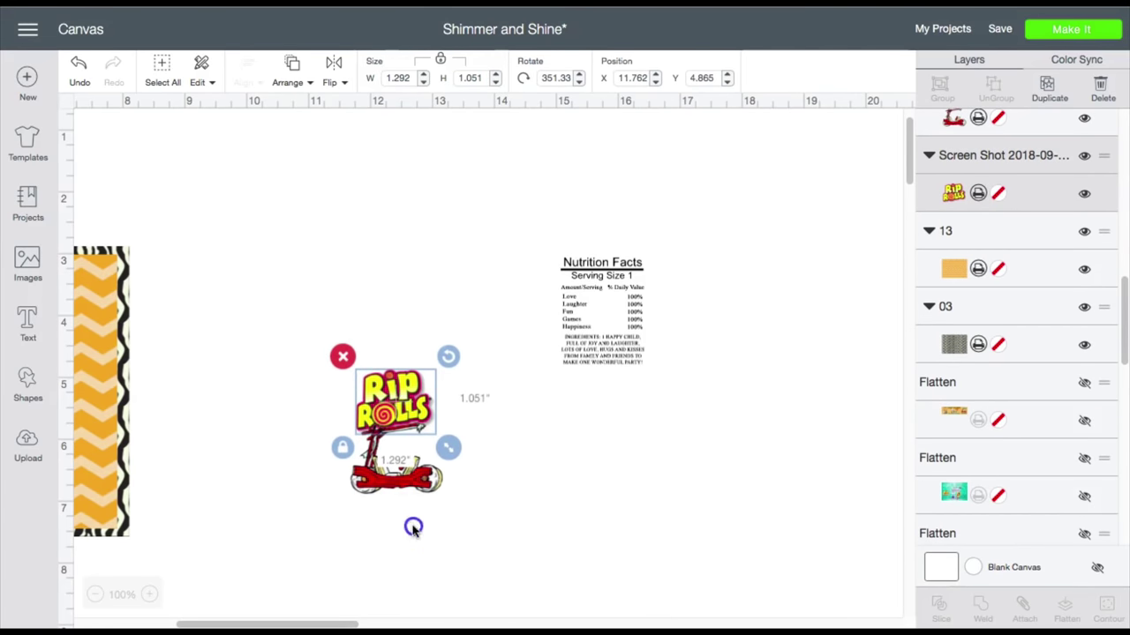
{"action": "left_click_drag", "start_coordinate": [413, 528], "coordinate": [434, 405]}
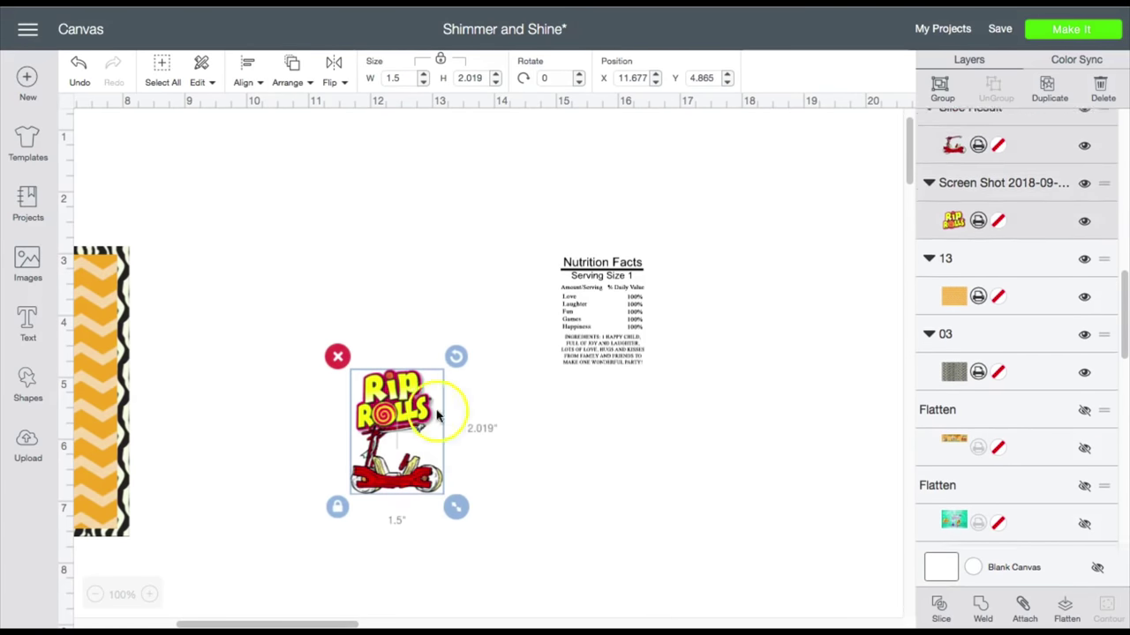
{"action": "left_click", "coordinate": [950, 93]}
Place the Nutrition Facts block in the label's upper-right corner and the Rip Rolls car group in the lower-right corner.
{"action": "left_click_drag", "start_coordinate": [597, 320], "coordinate": [160, 331]}
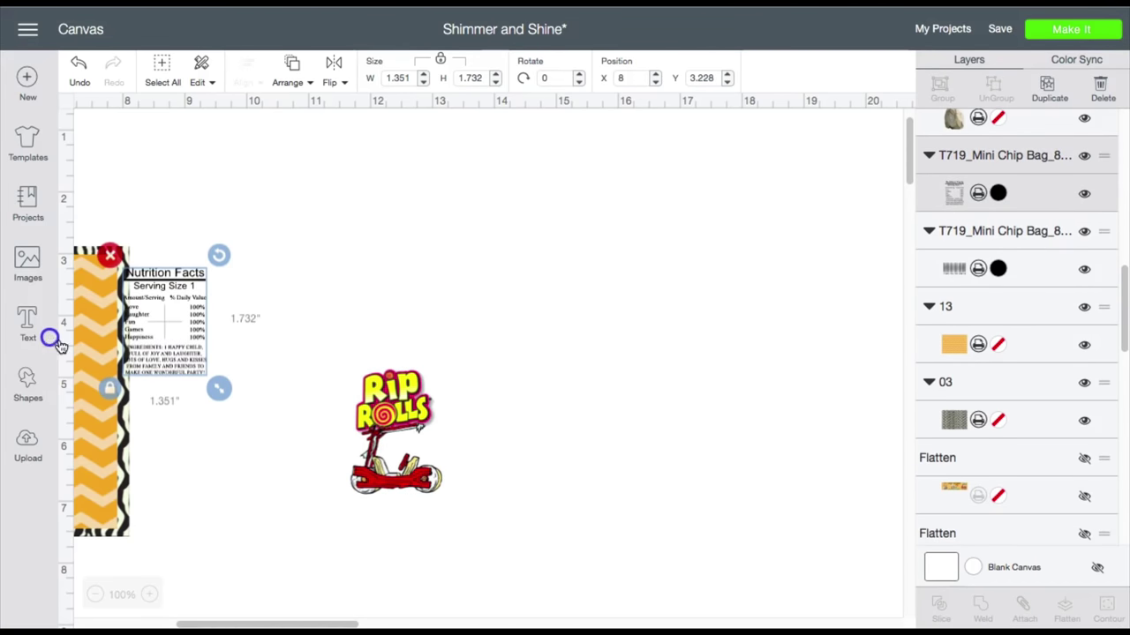
{"action": "left_click_drag", "start_coordinate": [227, 623], "coordinate": [123, 614]}
{"action": "left_click_drag", "start_coordinate": [606, 305], "coordinate": [513, 299]}
{"action": "left_click_drag", "start_coordinate": [843, 437], "coordinate": [517, 470]}
{"action": "left_click", "coordinate": [375, 454]}
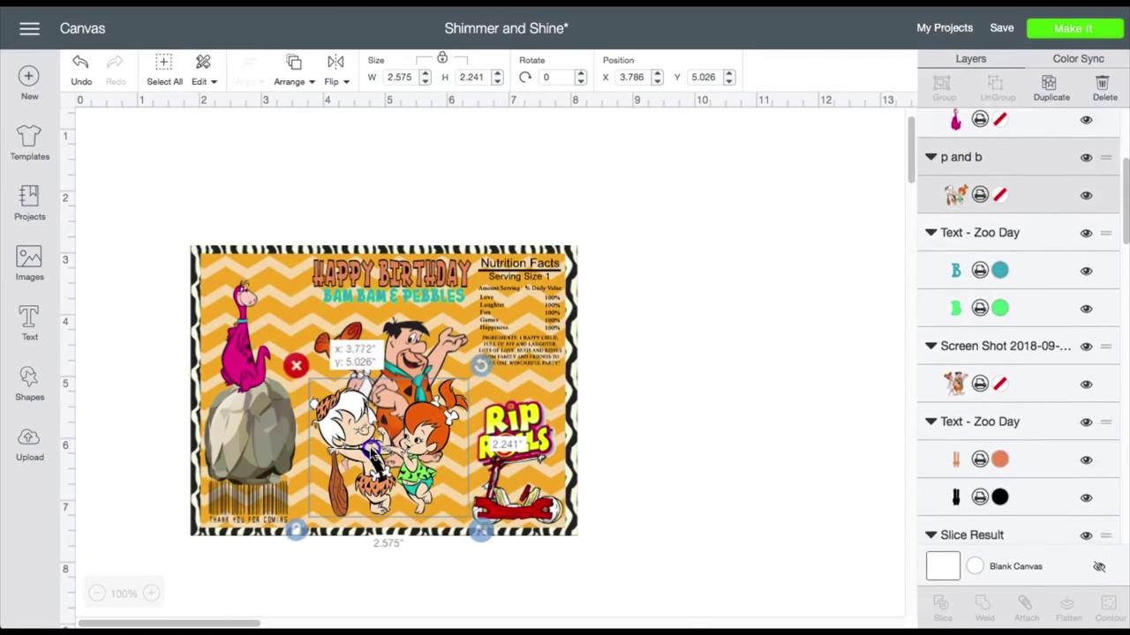
Add the numbers 1 and 2 as separate Zoo Day texts and place them on the left and right of the children.
{"action": "left_click", "coordinate": [29, 319]}
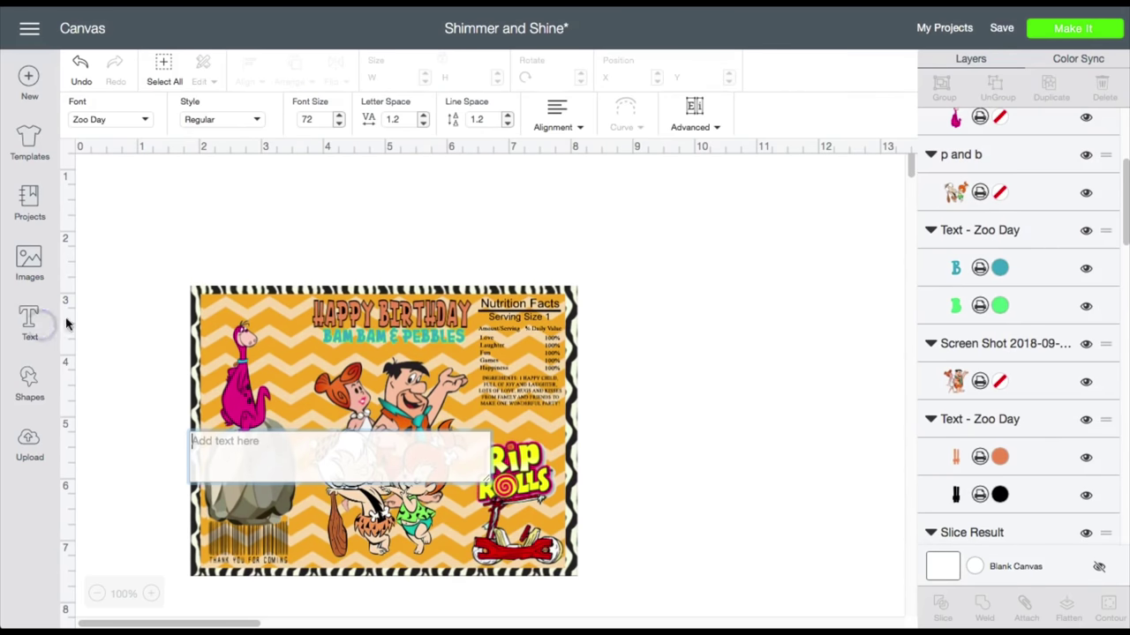
{"action": "type", "text": "1"}
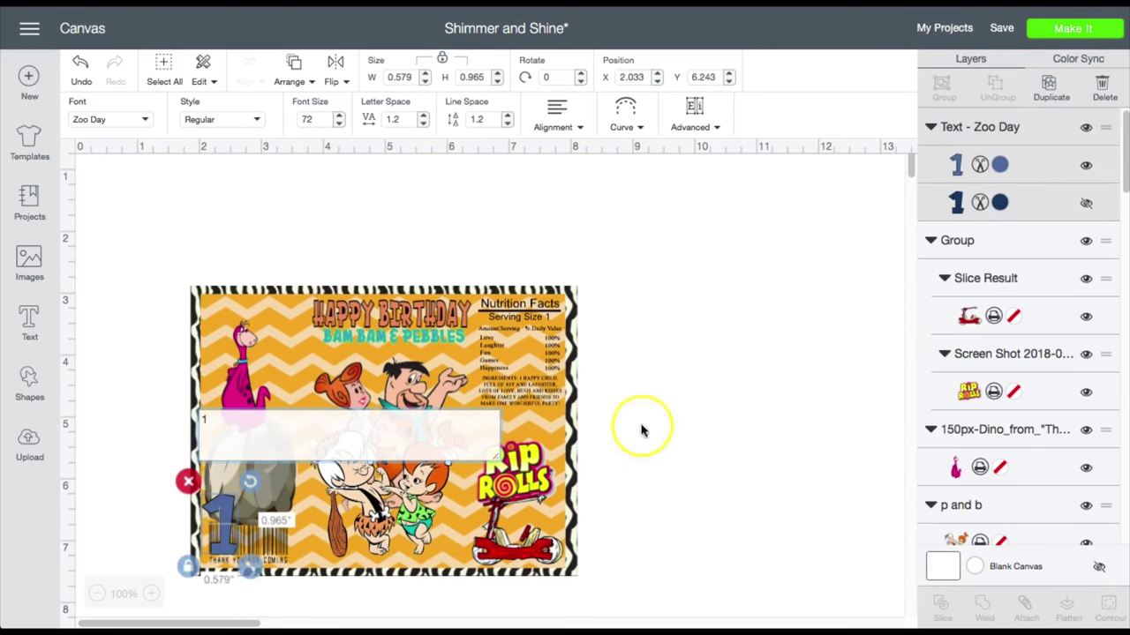
{"action": "left_click_drag", "start_coordinate": [230, 521], "coordinate": [693, 485]}
{"action": "left_click", "coordinate": [29, 334]}
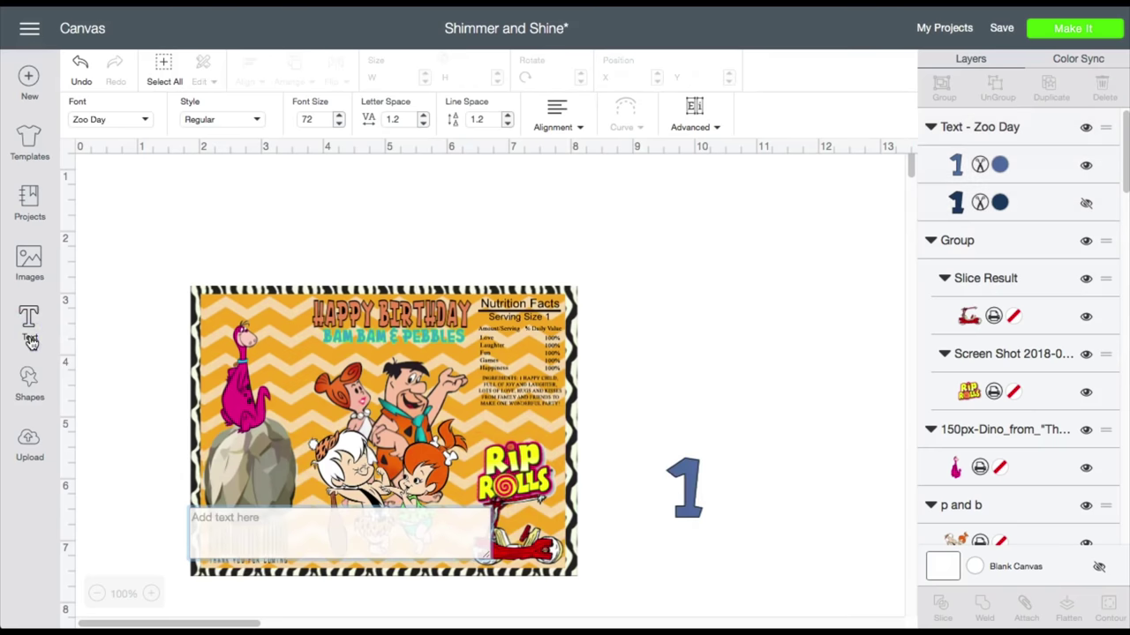
{"action": "type", "text": "2"}
{"action": "left_click_drag", "start_coordinate": [203, 547], "coordinate": [422, 548]}
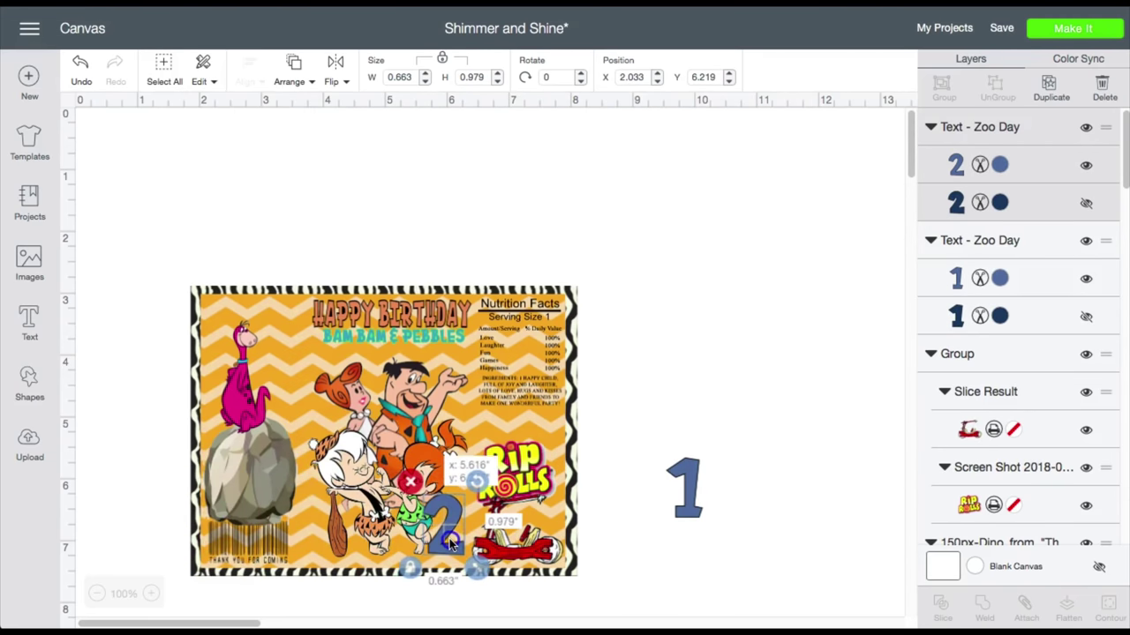
{"action": "left_click_drag", "start_coordinate": [660, 510], "coordinate": [298, 546]}
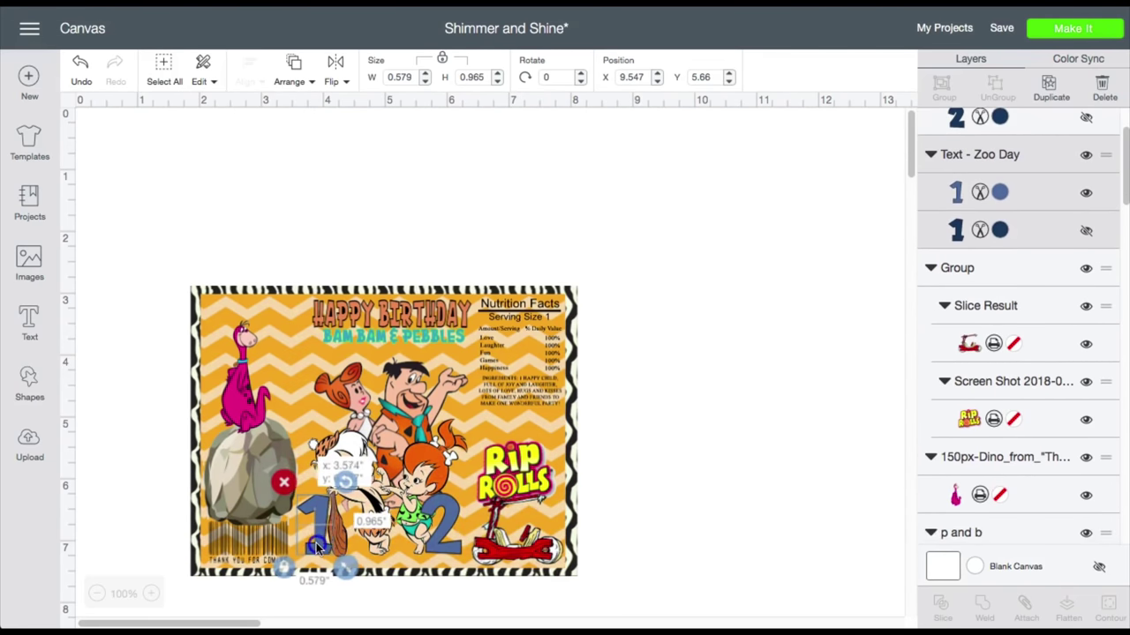
Bring the image of the two children to the front so it overlaps the numbers.
{"action": "left_click", "coordinate": [412, 512]}
{"action": "right_click", "coordinate": [415, 510]}
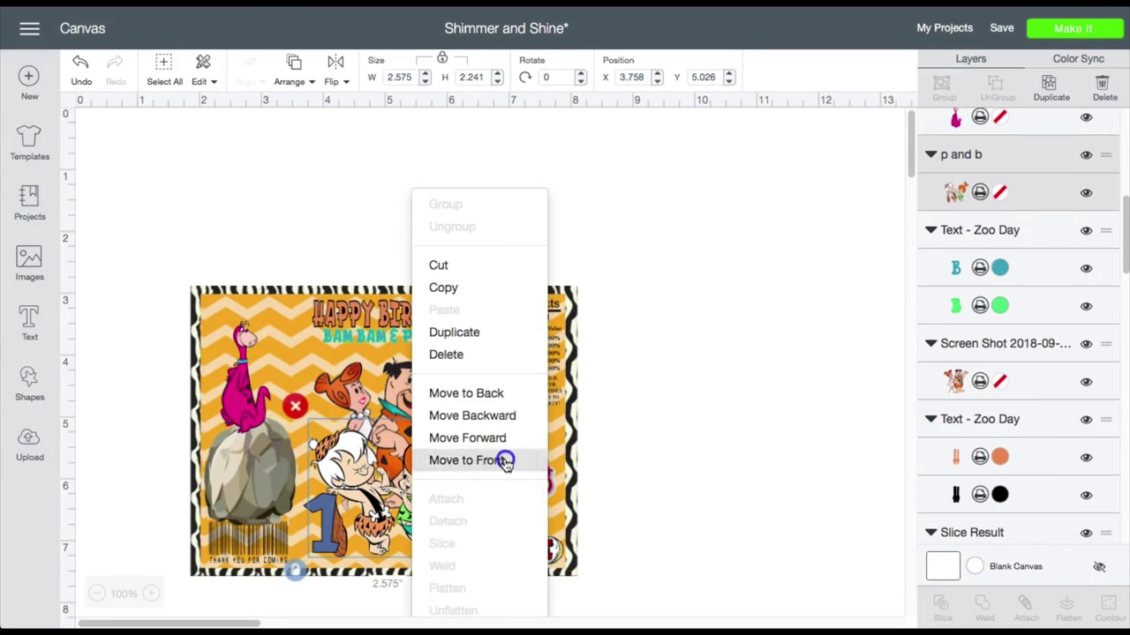
{"action": "left_click", "coordinate": [504, 462]}
Set the number 1's main layer to Print in light green and show its shadow layer.
{"action": "scroll", "coordinate": [1053, 189], "scroll_direction": "up", "scroll_amount": 10}
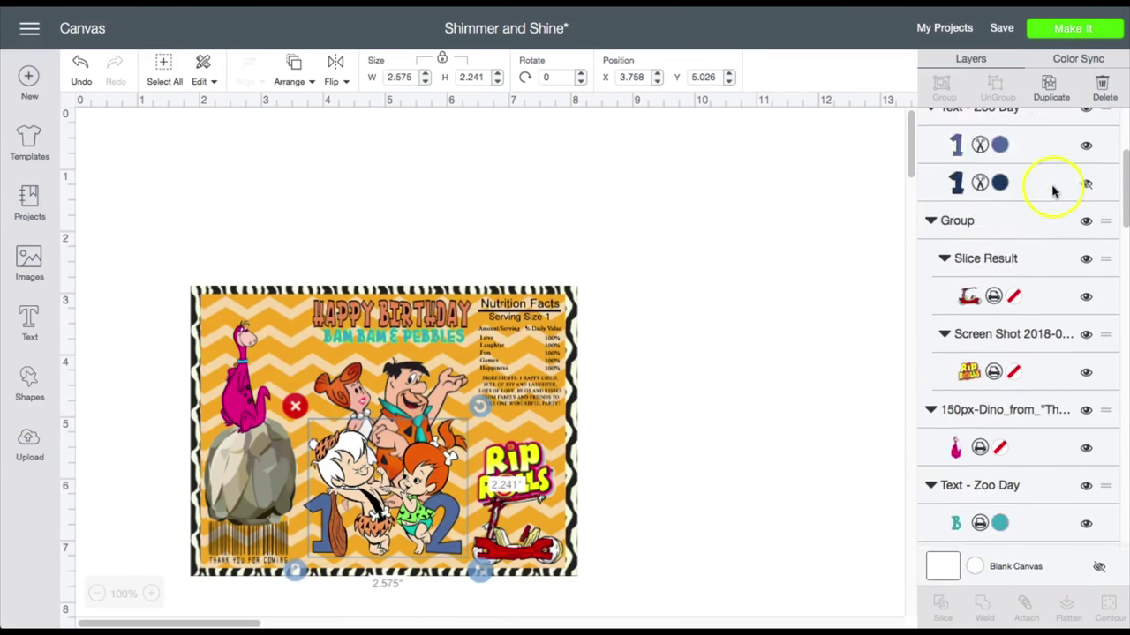
{"action": "left_click", "coordinate": [999, 353]}
{"action": "left_click", "coordinate": [890, 89]}
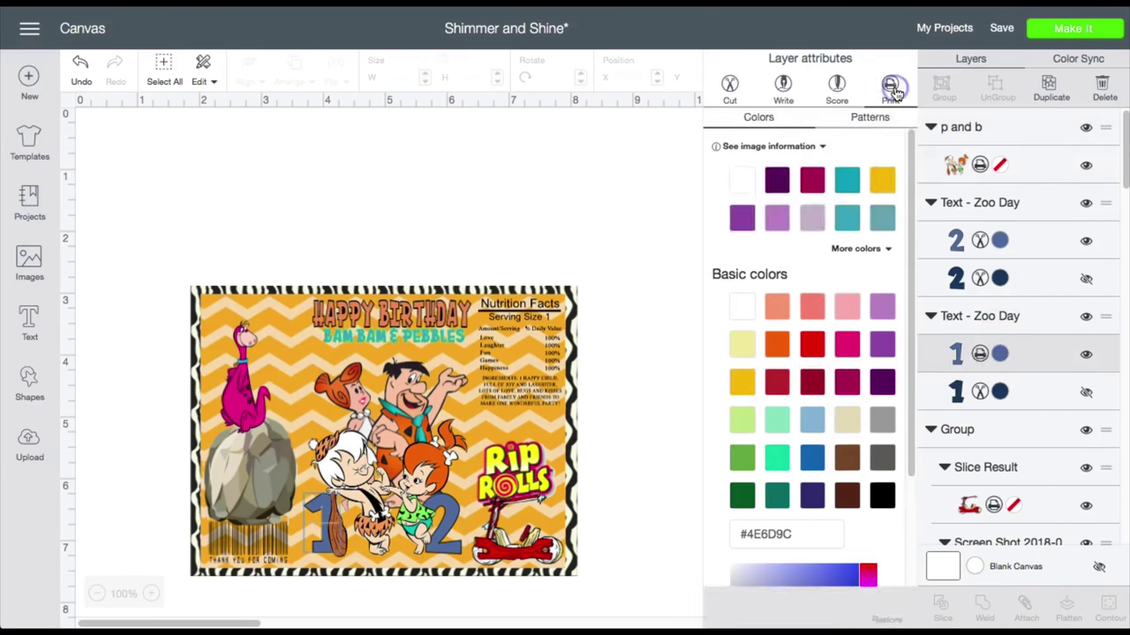
{"action": "left_click", "coordinate": [854, 247]}
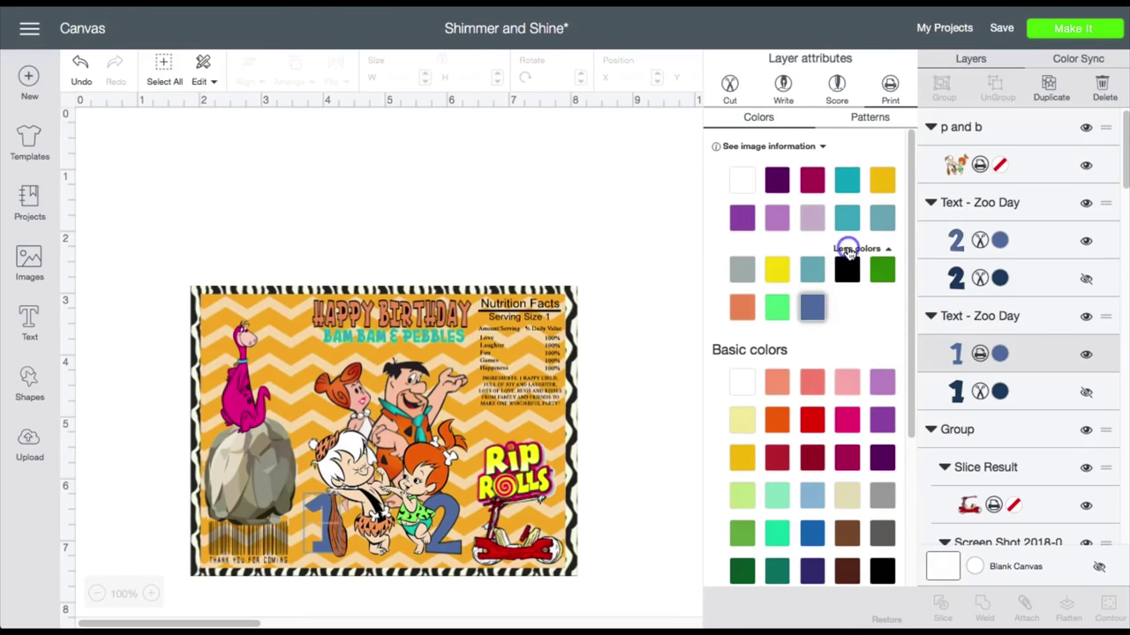
{"action": "left_click", "coordinate": [776, 310]}
{"action": "left_click", "coordinate": [971, 353]}
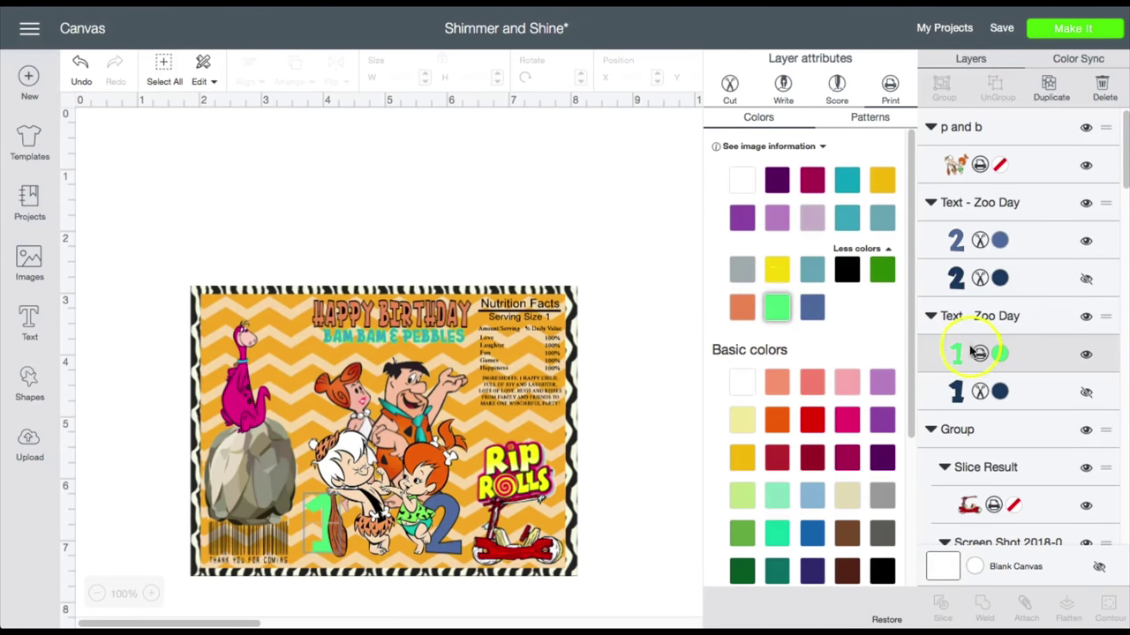
{"action": "left_click", "coordinate": [1085, 396]}
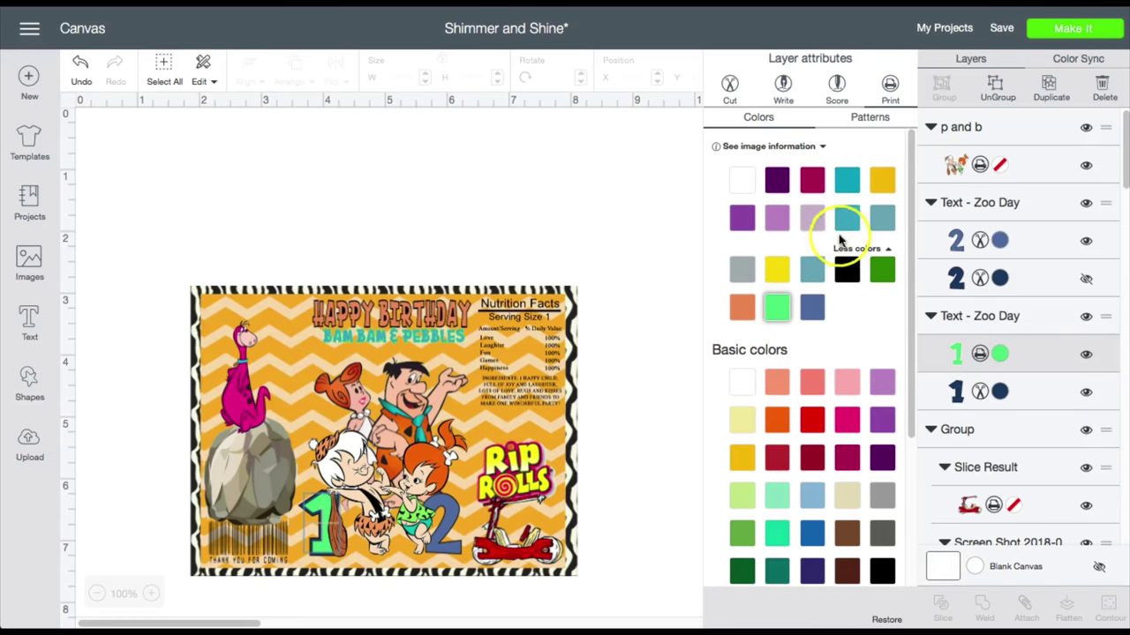
{"action": "left_click", "coordinate": [842, 228]}
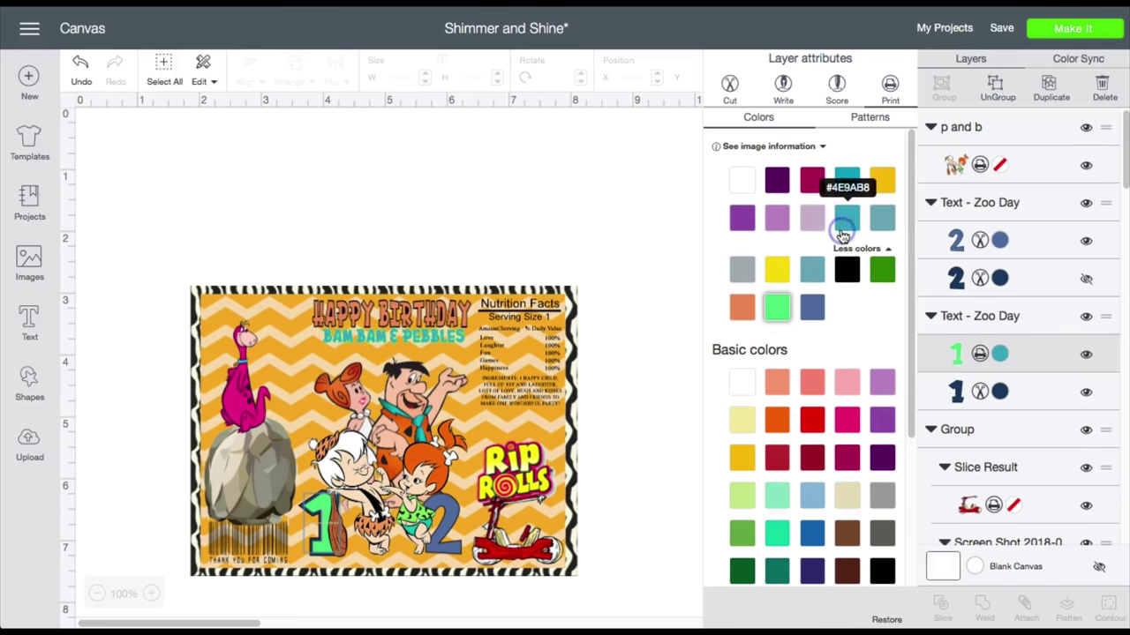
{"action": "left_click", "coordinate": [777, 307]}
Set the number 1's shadow layer to Print and color it teal.
{"action": "left_click", "coordinate": [1010, 402]}
{"action": "left_click", "coordinate": [890, 84]}
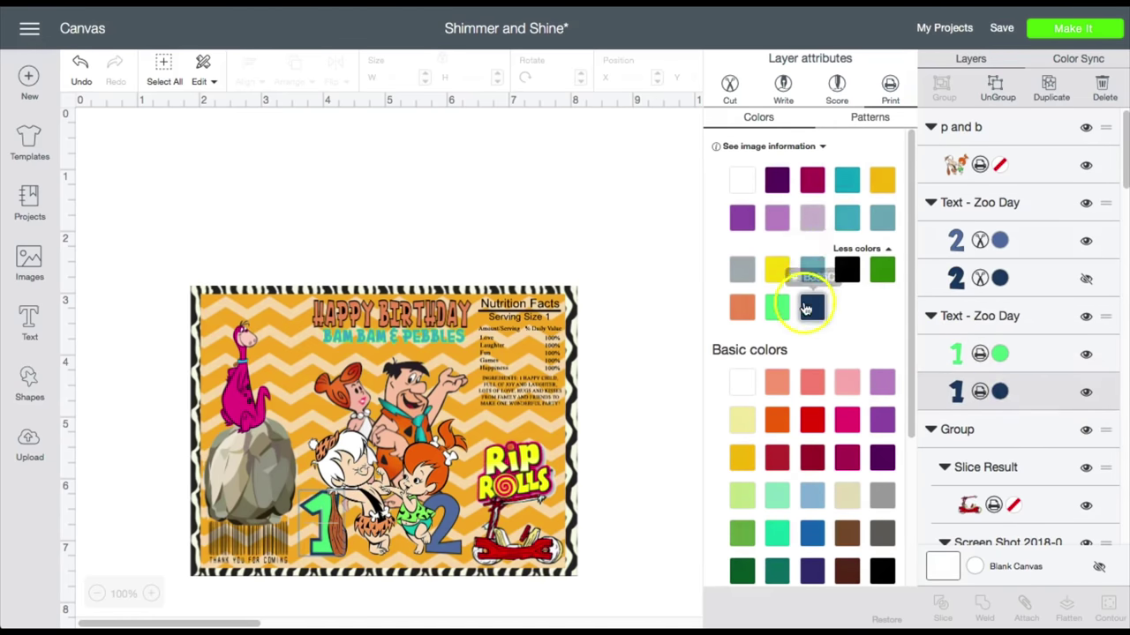
{"action": "left_click", "coordinate": [852, 223]}
{"action": "left_click", "coordinate": [452, 555]}
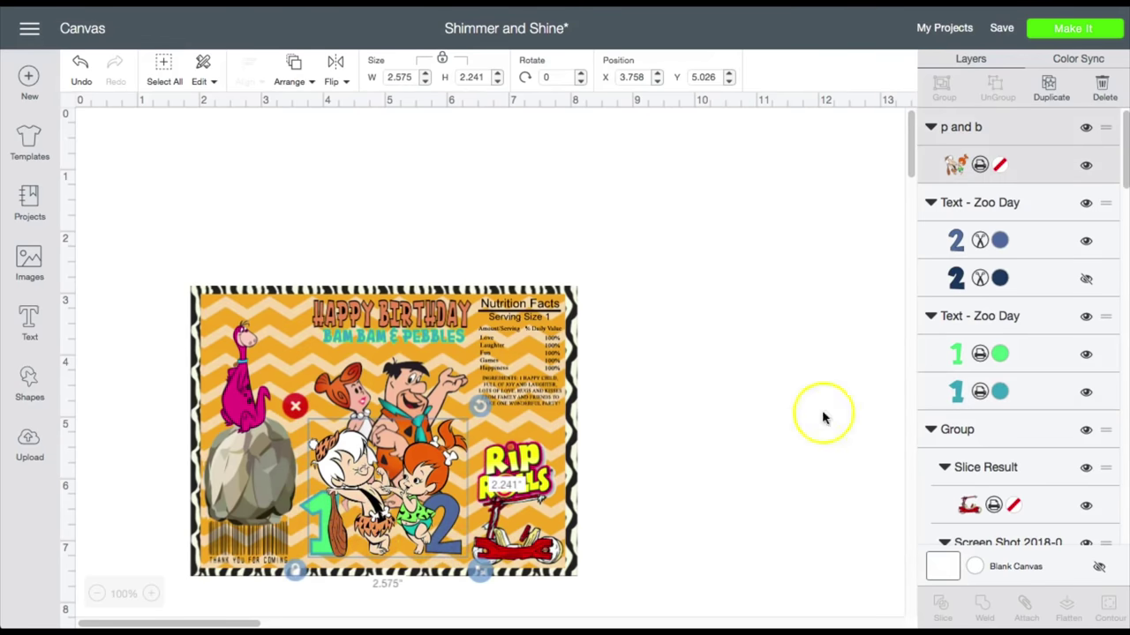
Show the number 2's shadow layer and set its main layer to Print in orange.
{"action": "left_click", "coordinate": [1000, 241]}
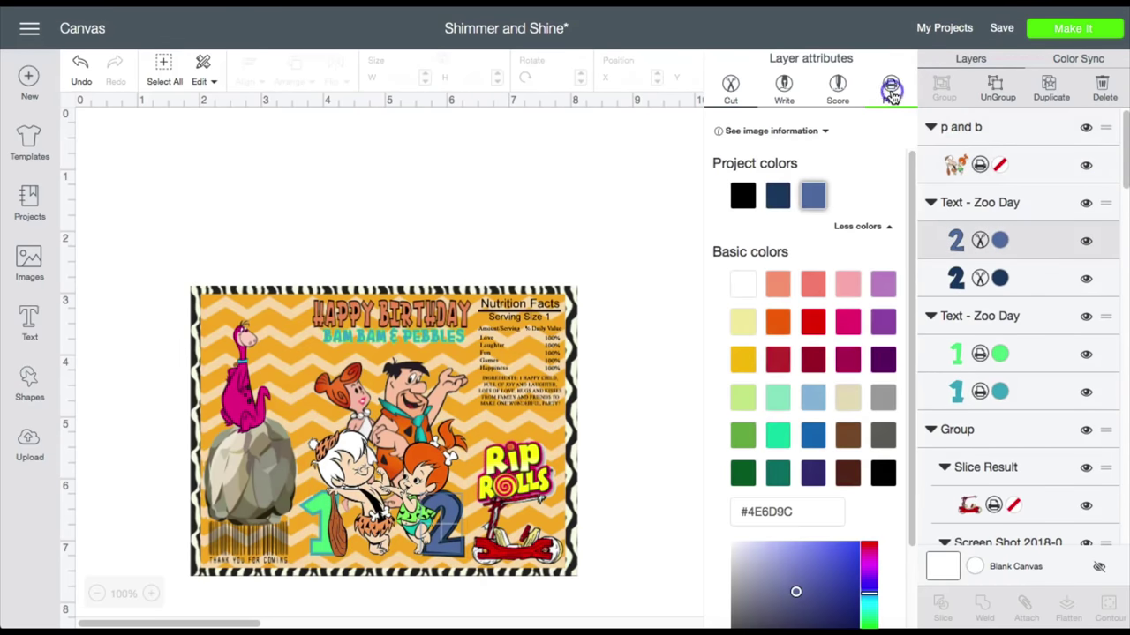
{"action": "left_click", "coordinate": [890, 88]}
{"action": "left_click", "coordinate": [741, 307]}
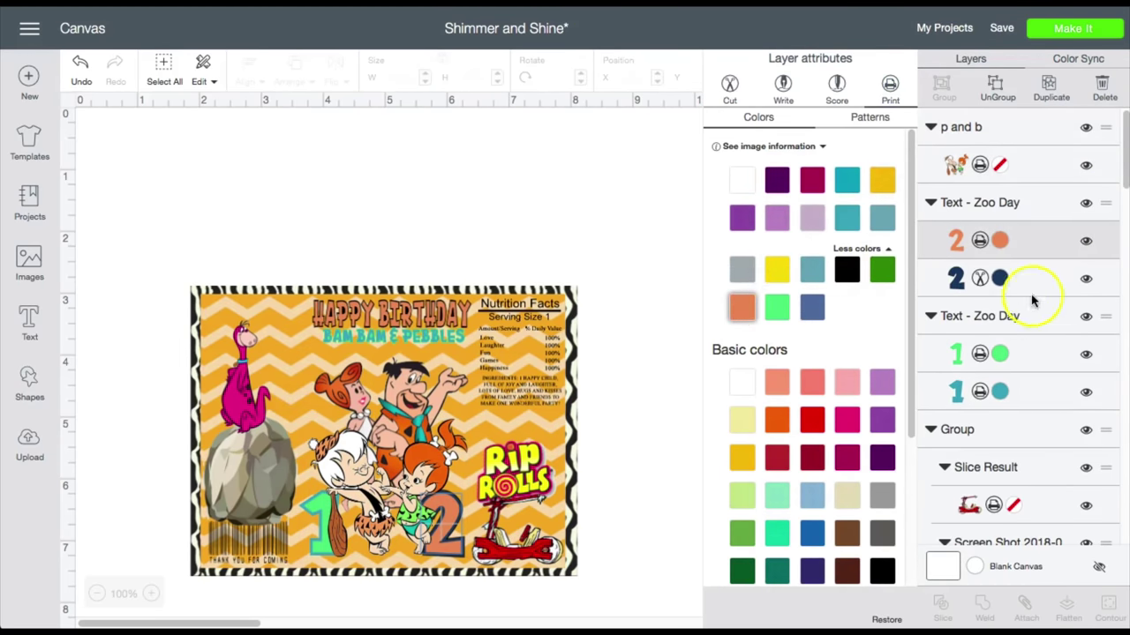
Set the number 2's shadow layer to Print and color it black.
{"action": "left_click", "coordinate": [1000, 279]}
{"action": "left_click", "coordinate": [889, 89]}
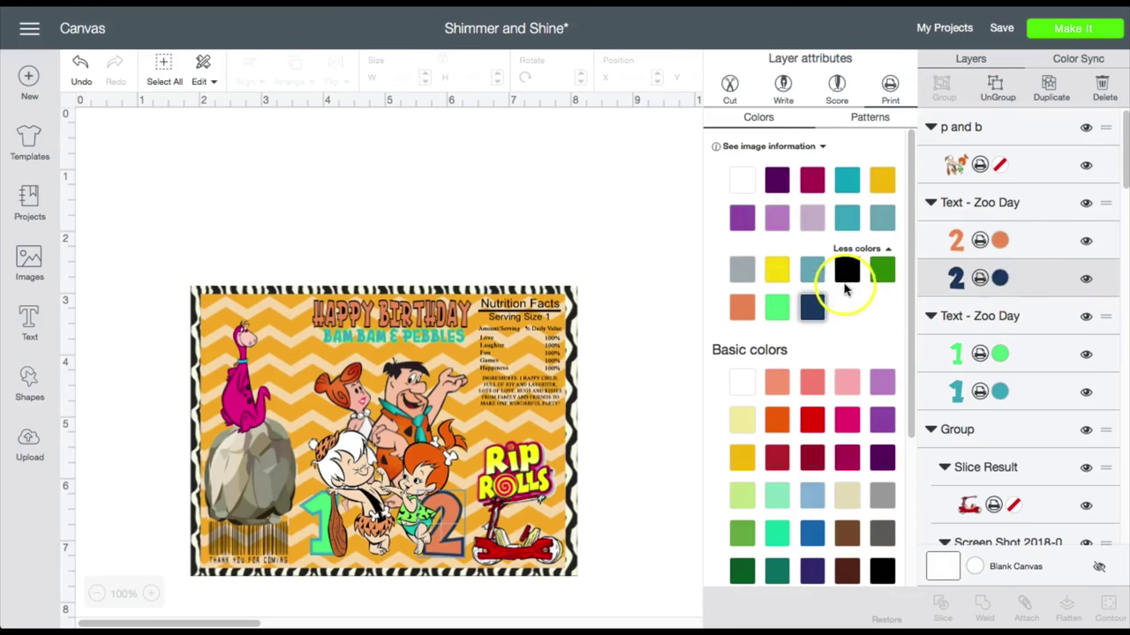
{"action": "left_click", "coordinate": [845, 275]}
{"action": "left_click", "coordinate": [557, 184]}
Nudge the two children slightly down to Y 5.123 and fine-tune the Rip Rolls car group's position in its corner.
{"action": "left_click_drag", "start_coordinate": [402, 503], "coordinate": [409, 516]}
{"action": "left_click", "coordinate": [650, 515]}
{"action": "left_click", "coordinate": [540, 545]}
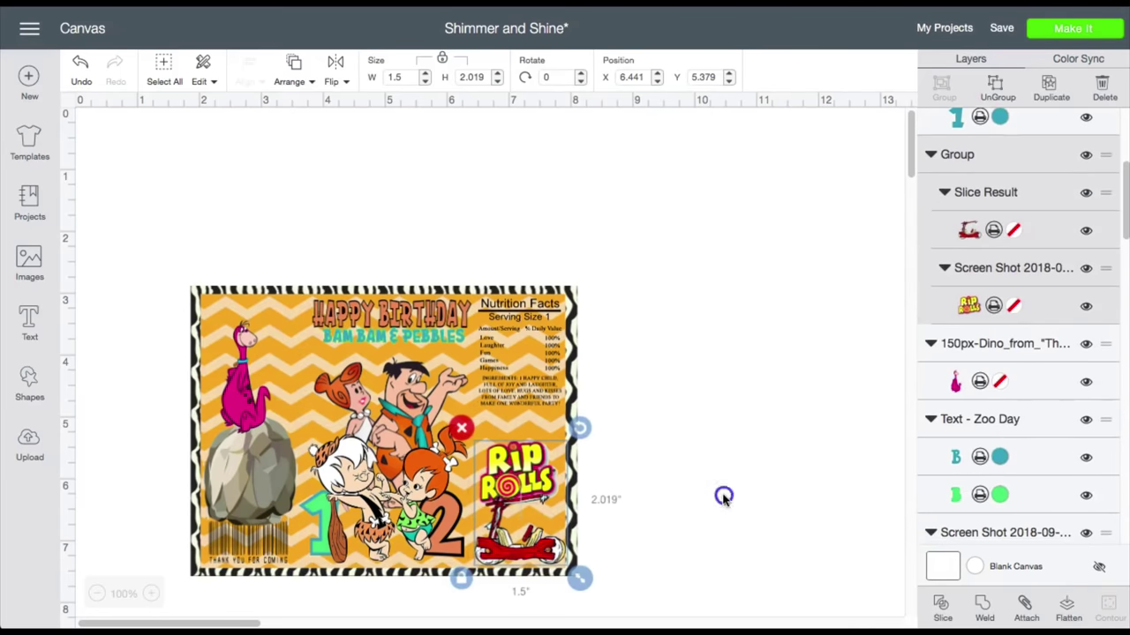
{"action": "left_click", "coordinate": [723, 497]}
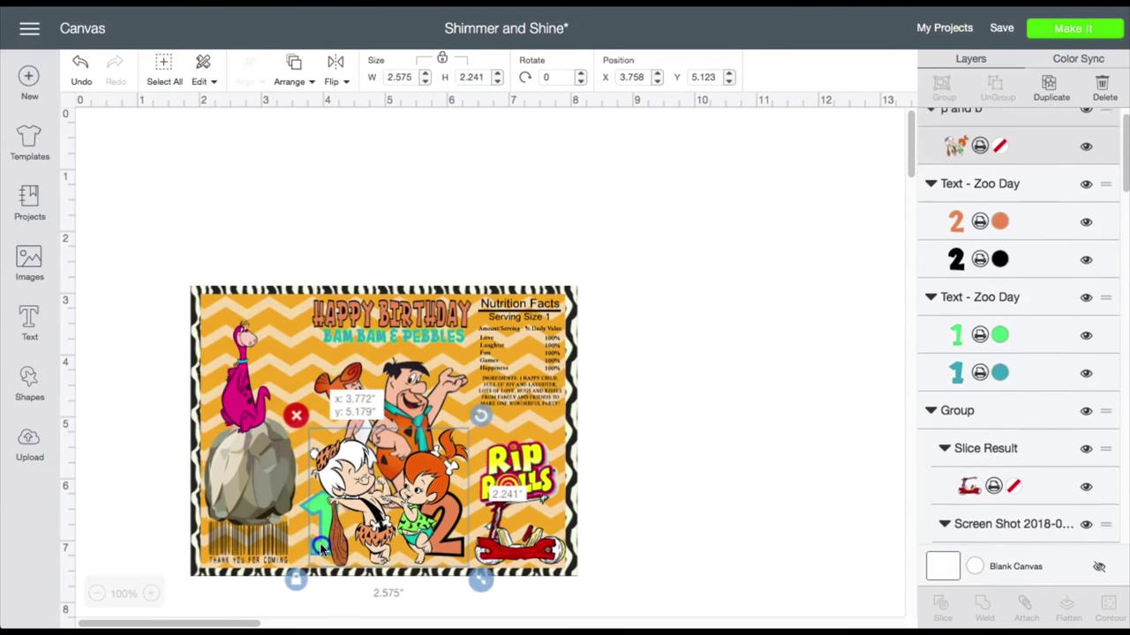
{"action": "left_click", "coordinate": [323, 547]}
{"action": "left_click", "coordinate": [323, 548]}
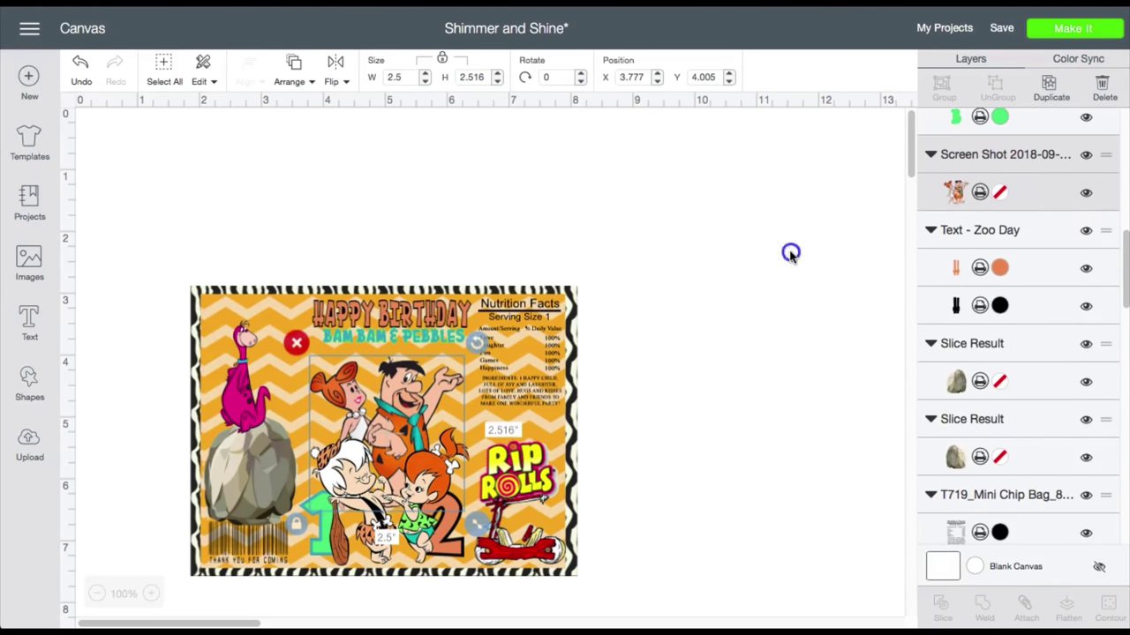
{"action": "left_click", "coordinate": [704, 309]}
Add a square shape and move it to the empty canvas area beside the label.
{"action": "left_click", "coordinate": [29, 379]}
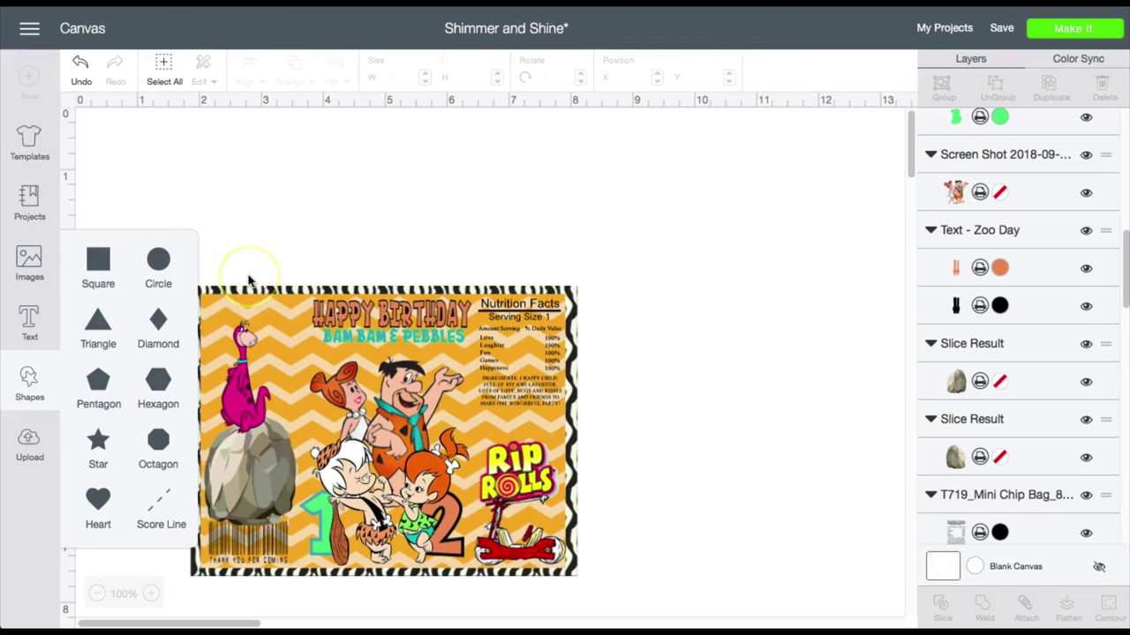
{"action": "left_click", "coordinate": [249, 280]}
{"action": "left_click", "coordinate": [98, 258]}
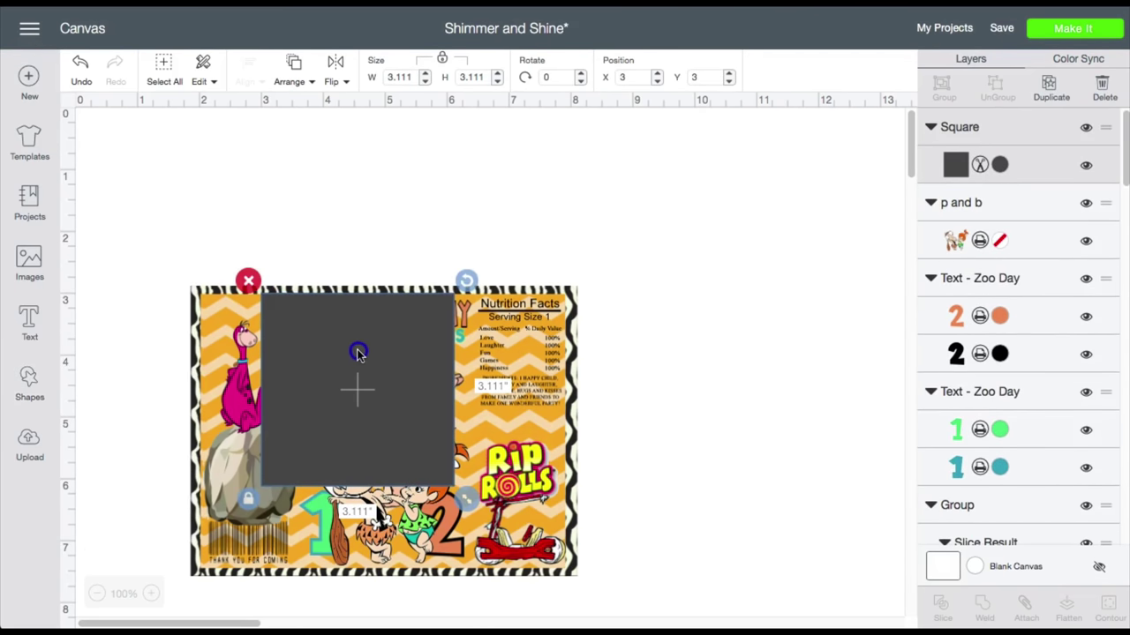
{"action": "left_click_drag", "start_coordinate": [359, 350], "coordinate": [708, 320]}
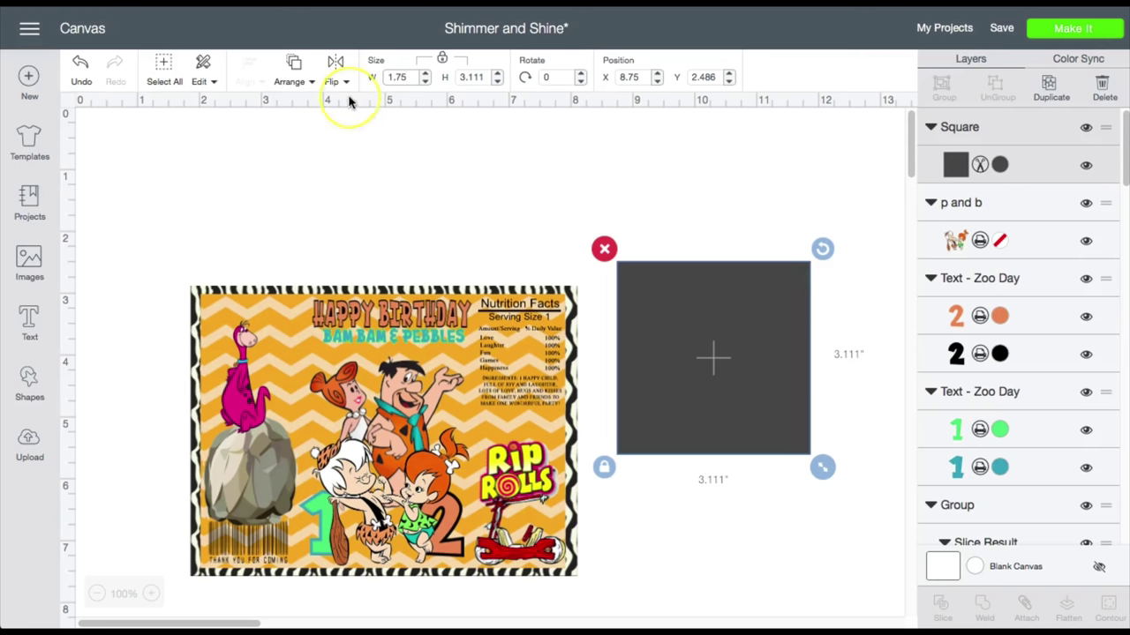
Resize the square to 1.75 wide by 4.7 high without fixed proportions and align it over the label's right end as a guide.
{"action": "key", "text": "Return"}
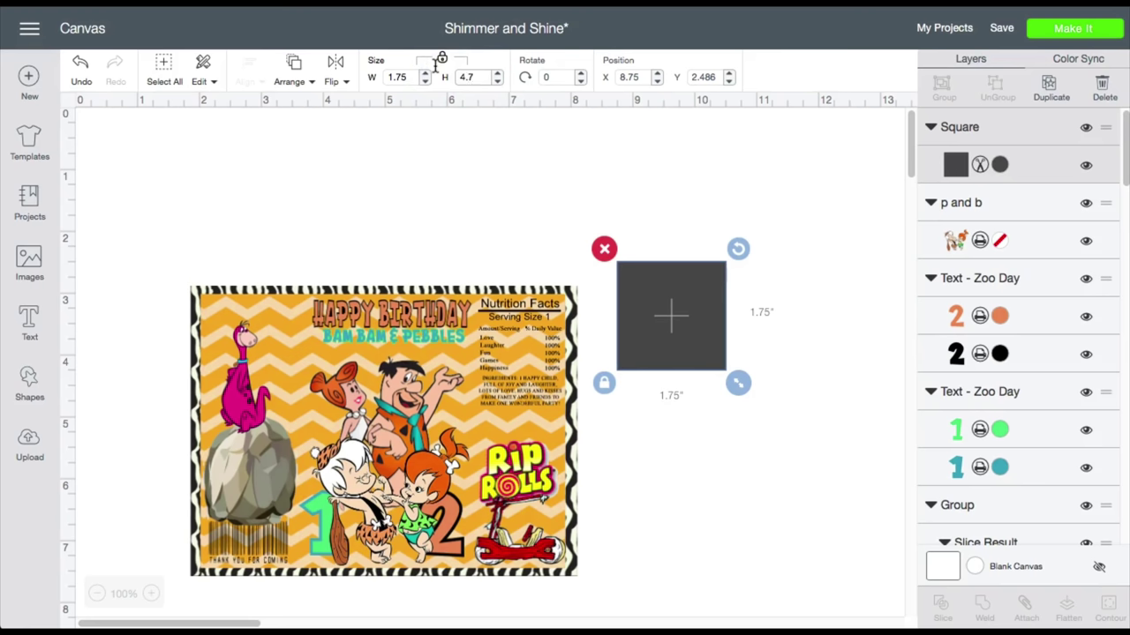
{"action": "left_click", "coordinate": [613, 373]}
{"action": "left_click_drag", "start_coordinate": [612, 373], "coordinate": [491, 420]}
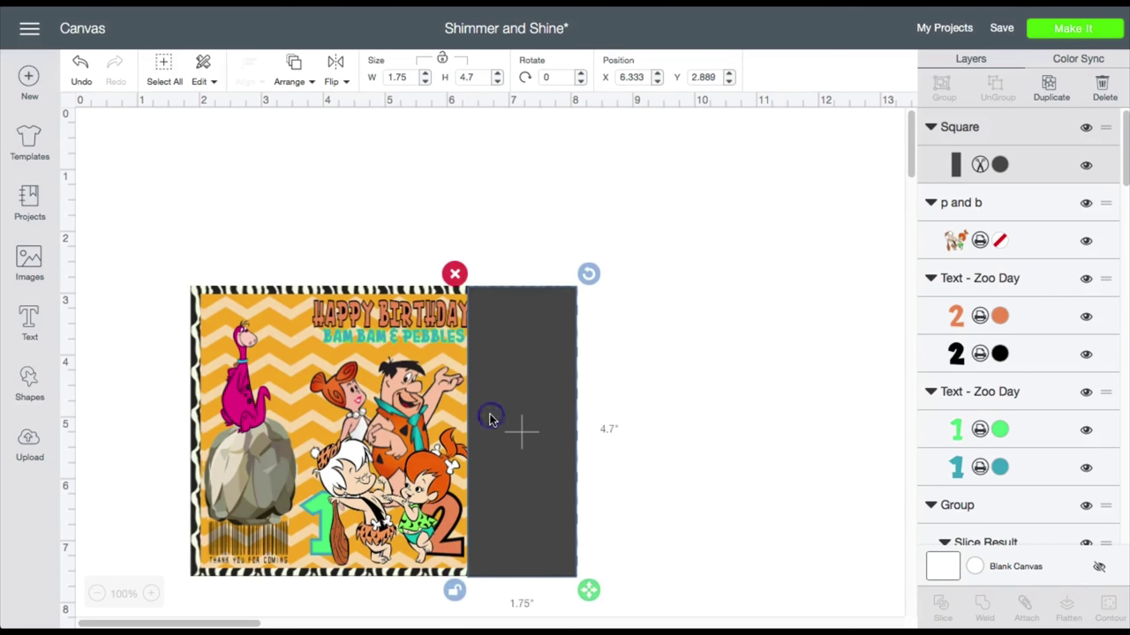
Duplicate the guide rectangle and align the copy over the label's left end.
{"action": "left_click", "coordinate": [1043, 85]}
{"action": "left_click_drag", "start_coordinate": [517, 415], "coordinate": [209, 389]}
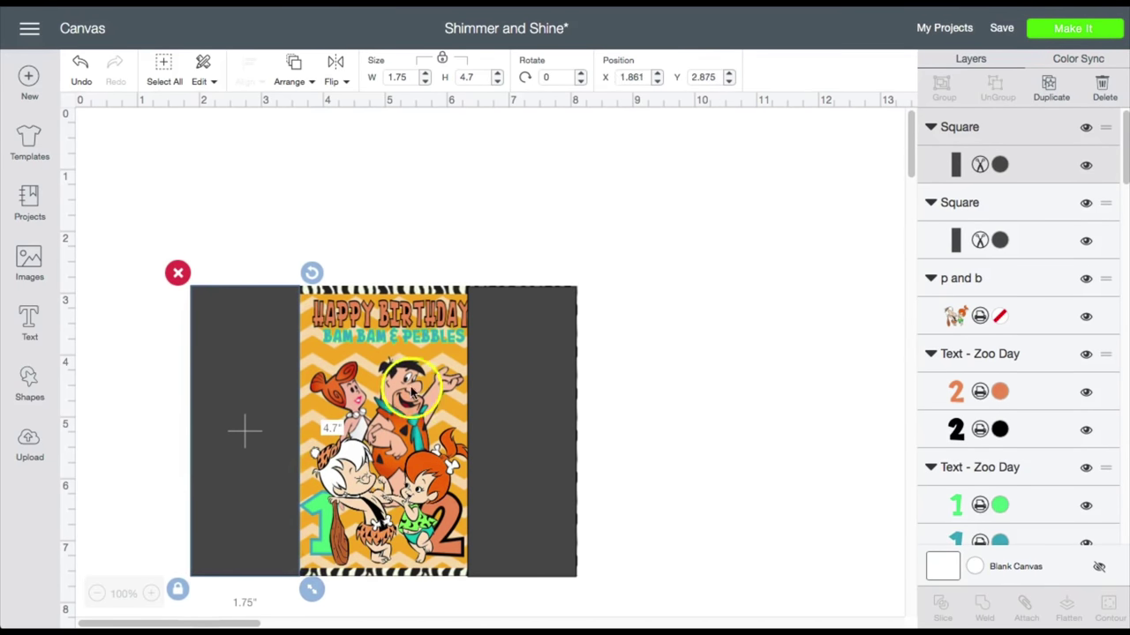
Center the HAPPY BIRTHDAY title, the BAM BAM & PEBBLES line and the two children between the guides, with the children at X 3.702, Y 5.137.
{"action": "left_click_drag", "start_coordinate": [396, 317], "coordinate": [344, 340]}
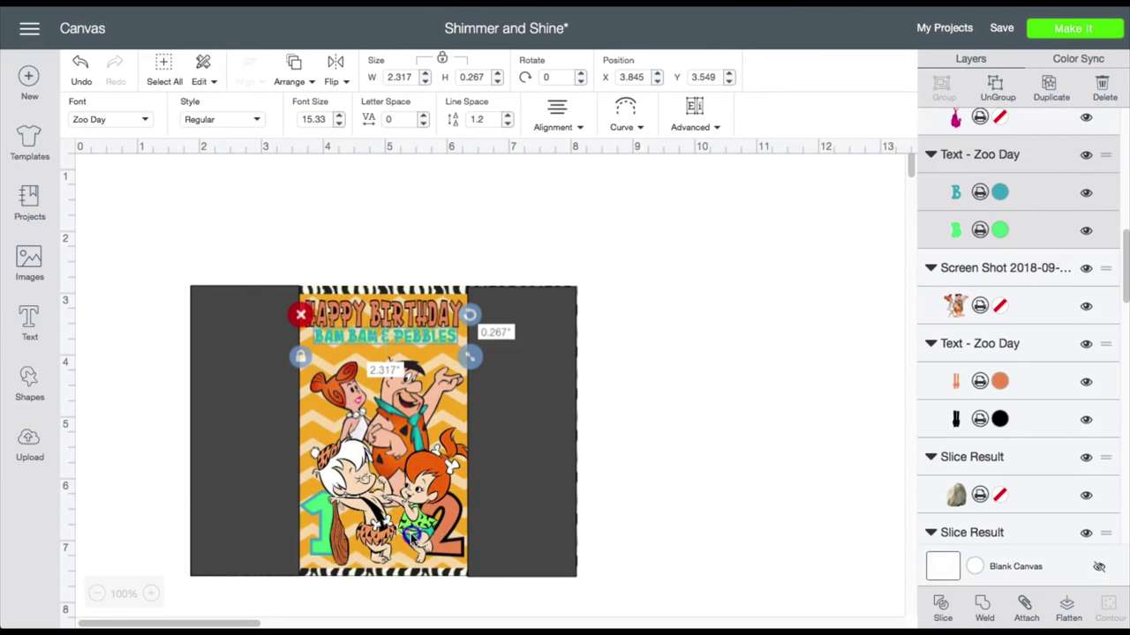
{"action": "left_click_drag", "start_coordinate": [412, 535], "coordinate": [407, 533]}
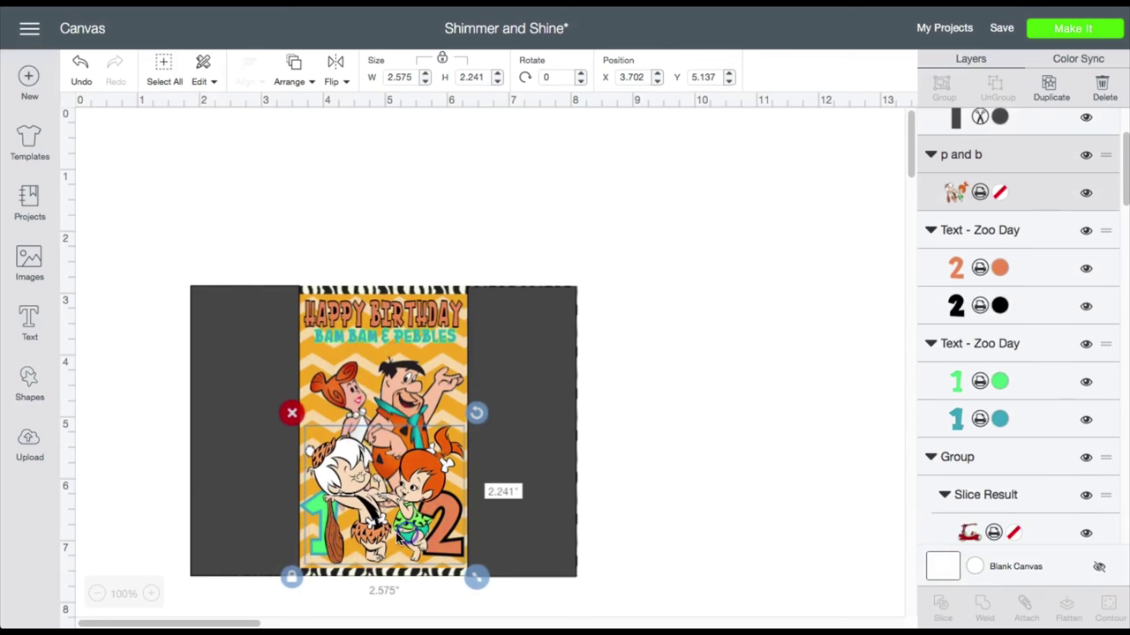
{"action": "left_click", "coordinate": [302, 512]}
{"action": "left_click_drag", "start_coordinate": [303, 512], "coordinate": [421, 483]}
Move both guide rectangles off the label and delete them.
{"action": "left_click_drag", "start_coordinate": [529, 485], "coordinate": [674, 471]}
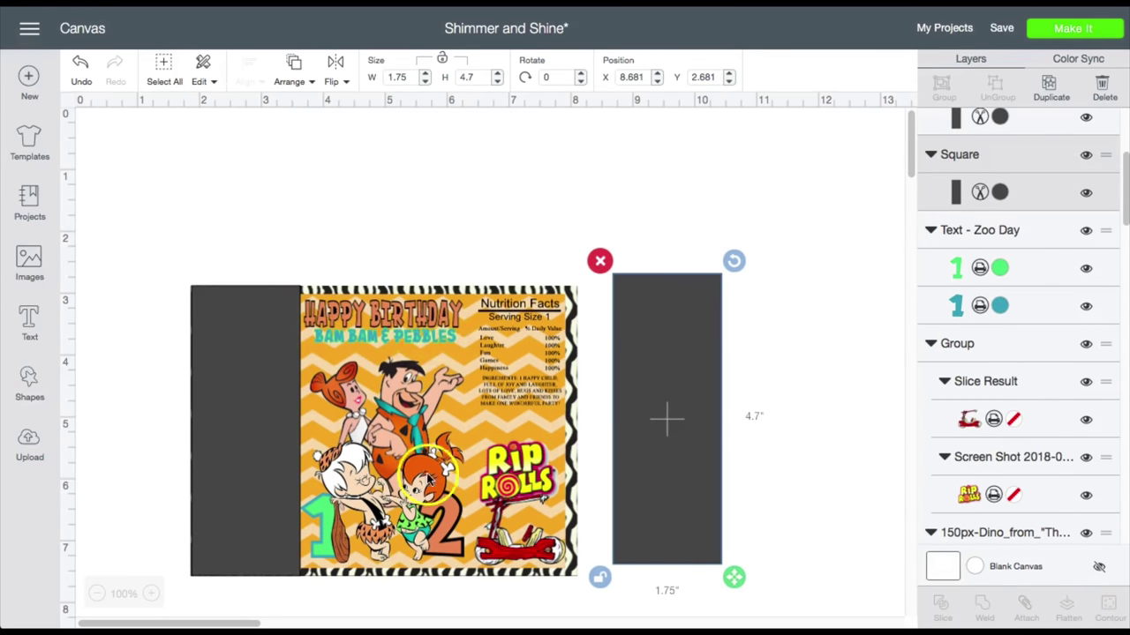
{"action": "left_click_drag", "start_coordinate": [220, 461], "coordinate": [649, 457]}
{"action": "left_click", "coordinate": [649, 218]}
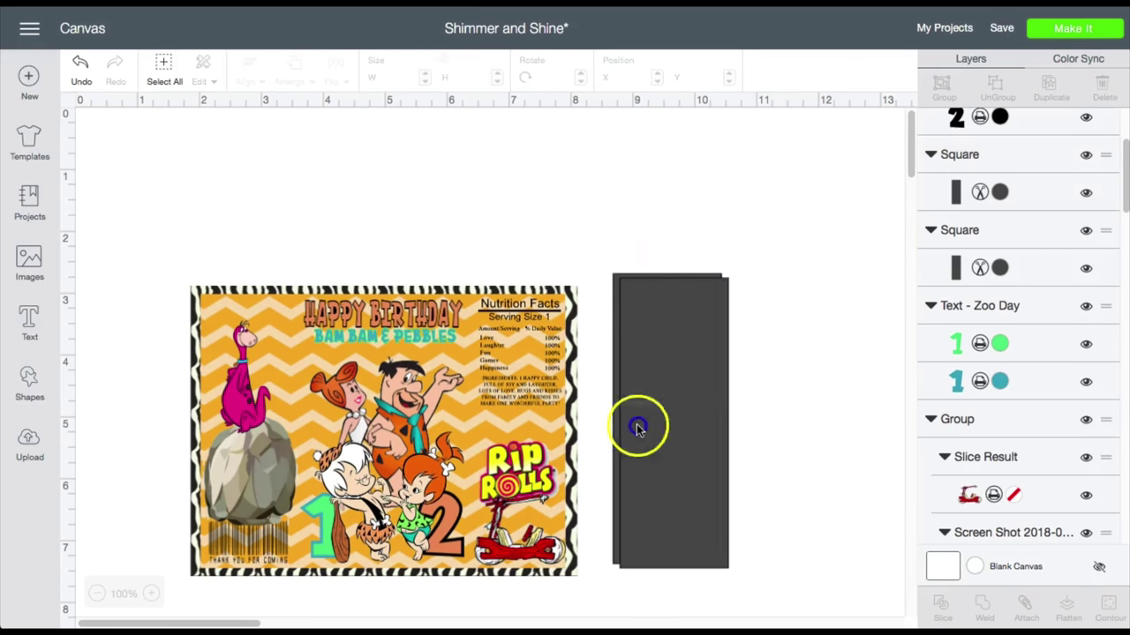
{"action": "left_click_drag", "start_coordinate": [650, 216], "coordinate": [631, 512]}
{"action": "key", "text": "Delete"}
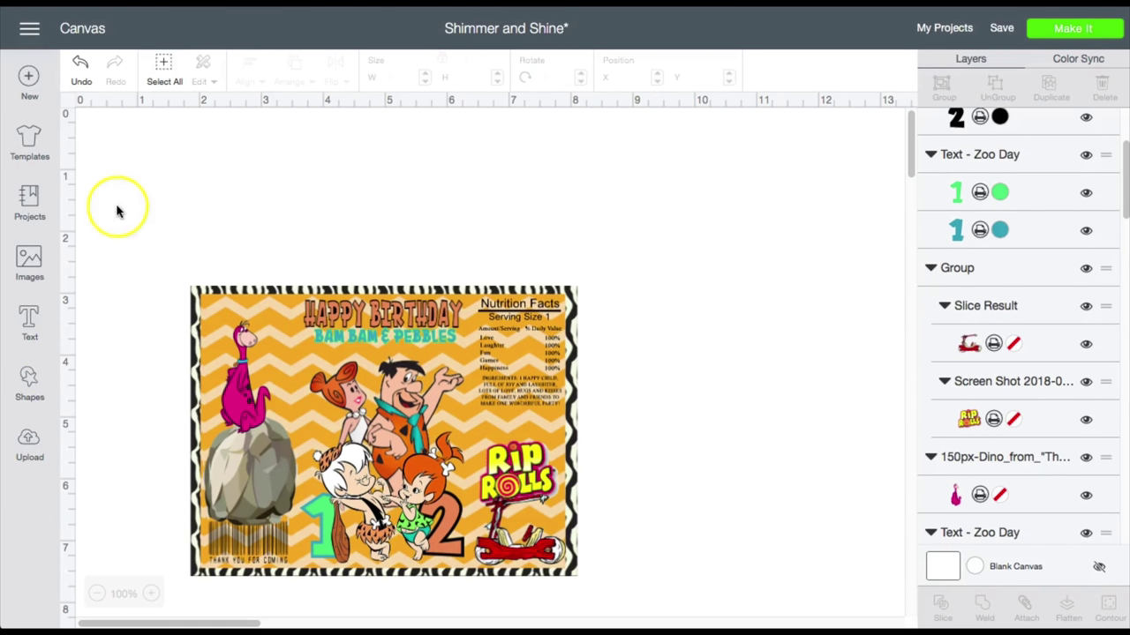
Select all elements of the label and flatten them into one printable image.
{"action": "left_click_drag", "start_coordinate": [180, 231], "coordinate": [578, 565]}
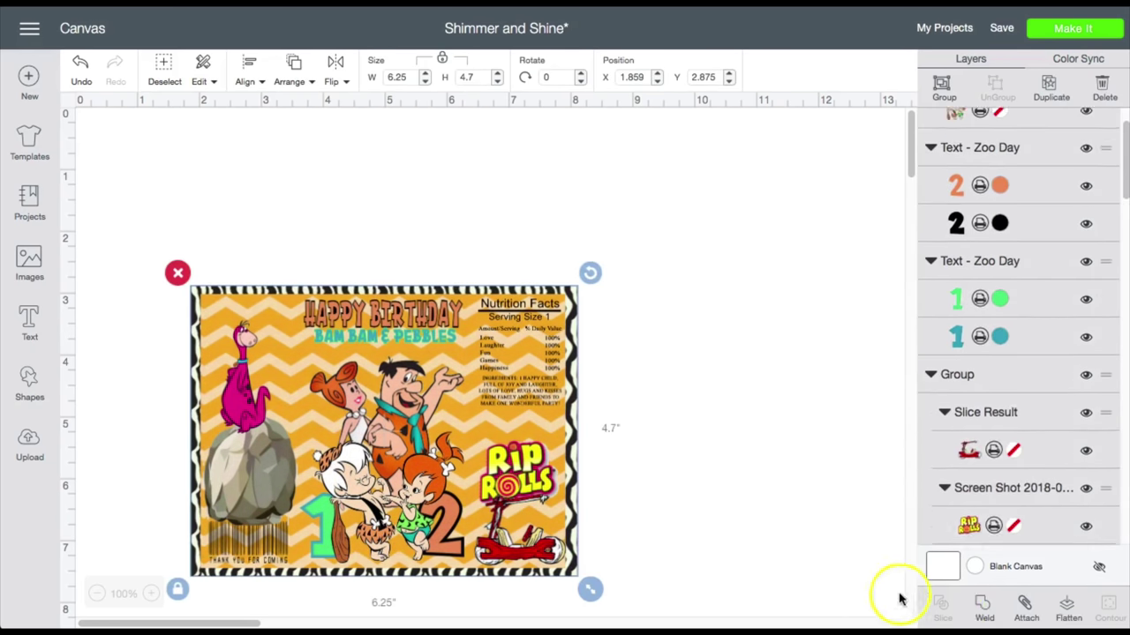
{"action": "left_click", "coordinate": [1069, 612]}
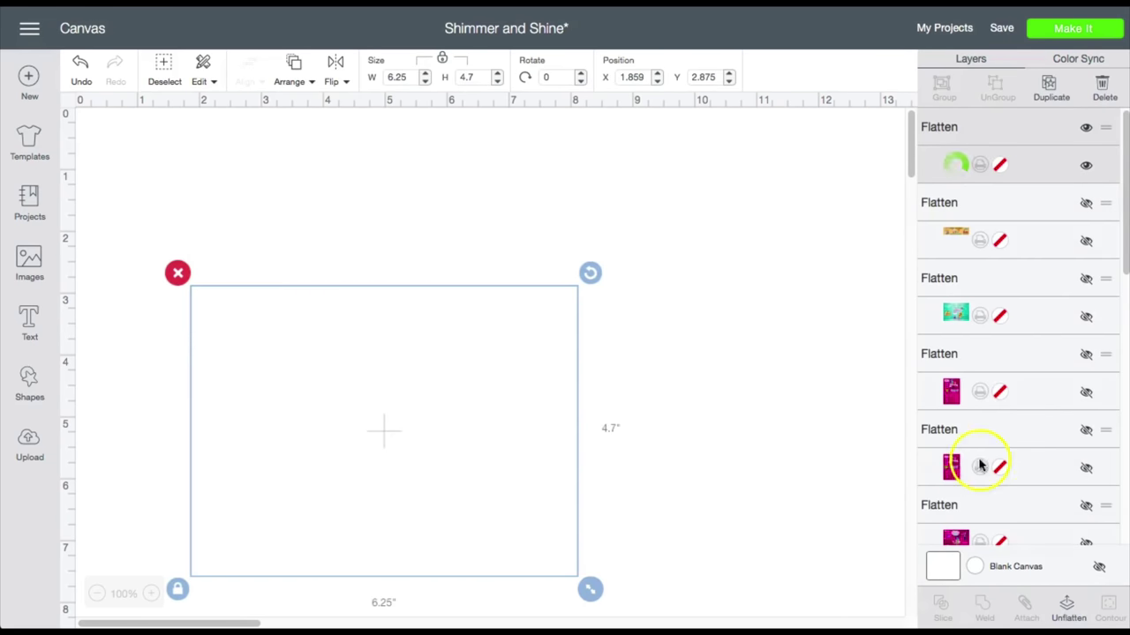
Proceed through the mat preview with one project copy, send the label to the printer setup and open the choice of printers.
{"action": "left_click", "coordinate": [1094, 31]}
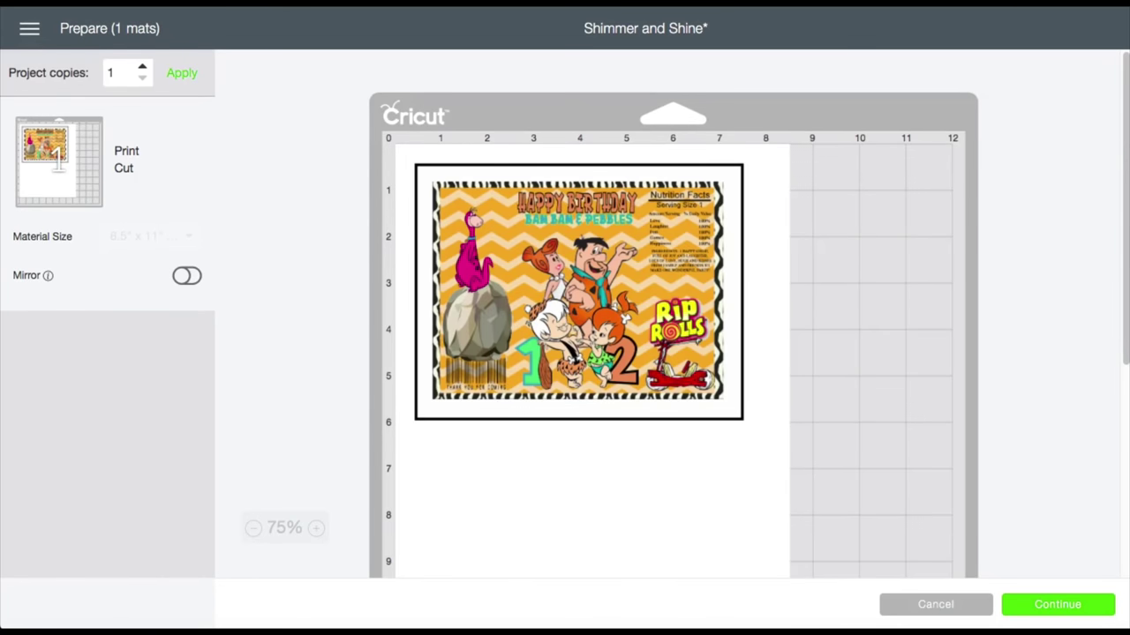
{"action": "left_click", "coordinate": [1068, 601]}
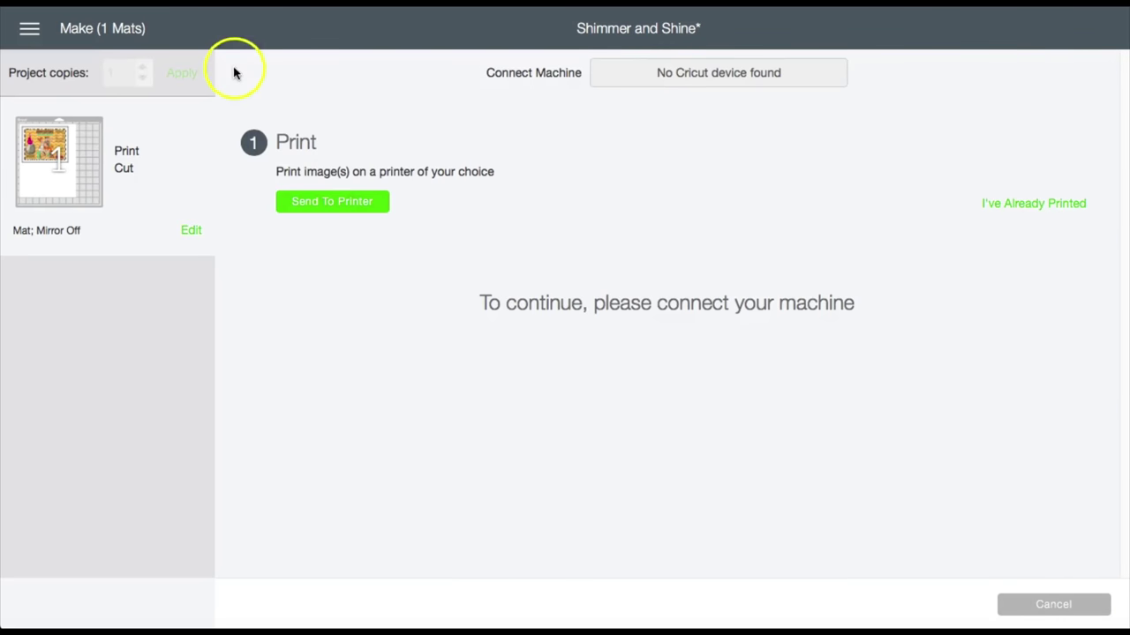
{"action": "left_click", "coordinate": [328, 207]}
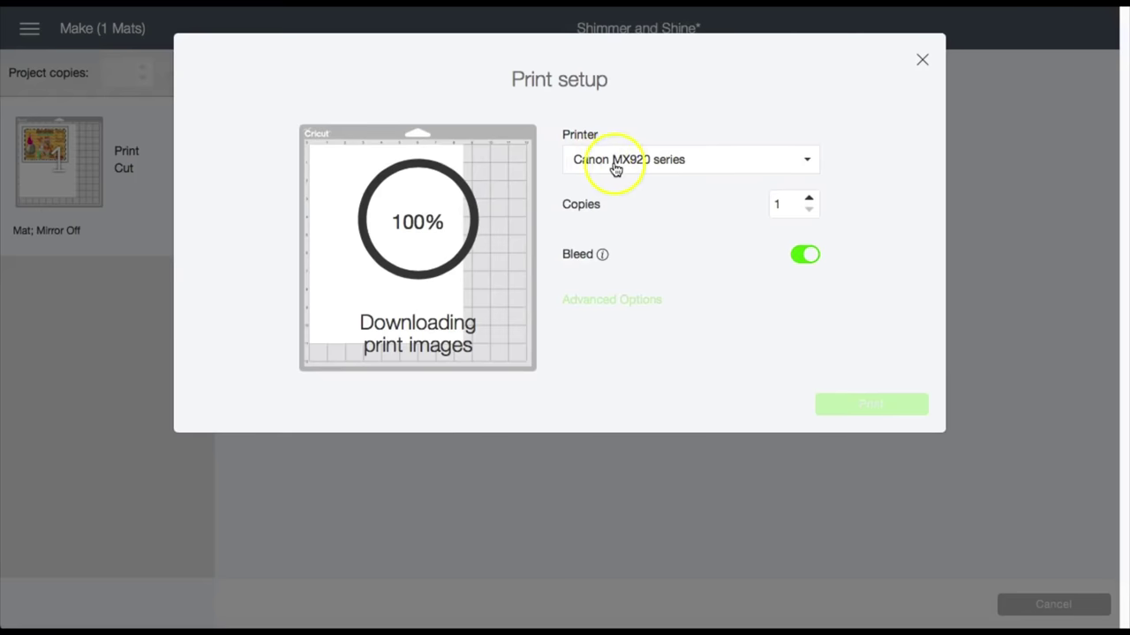
{"action": "left_click", "coordinate": [667, 169]}
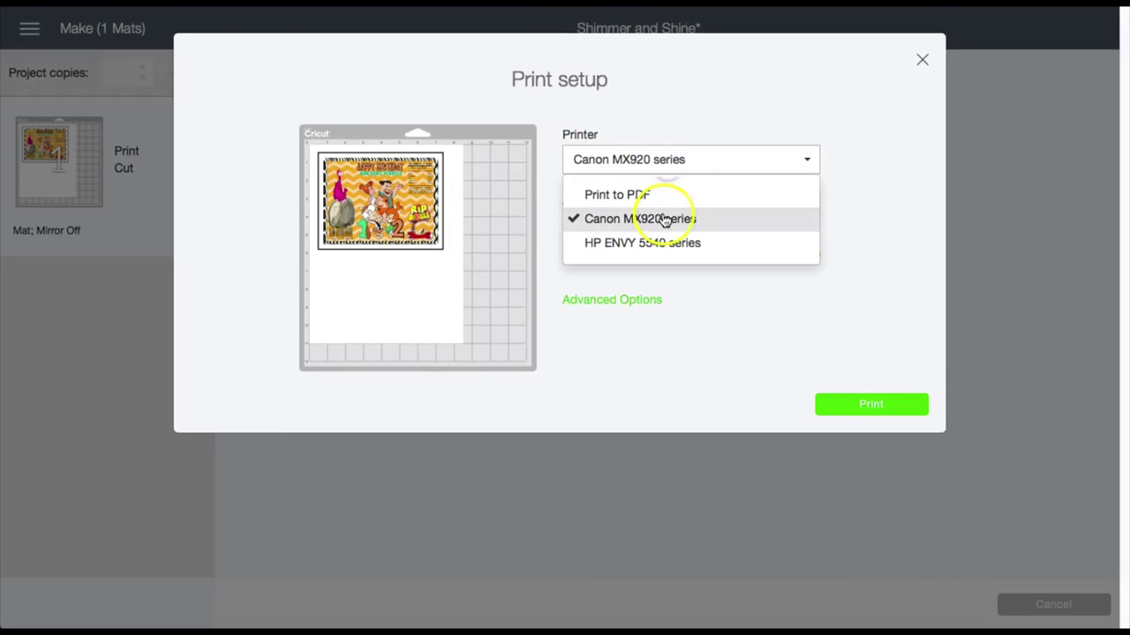